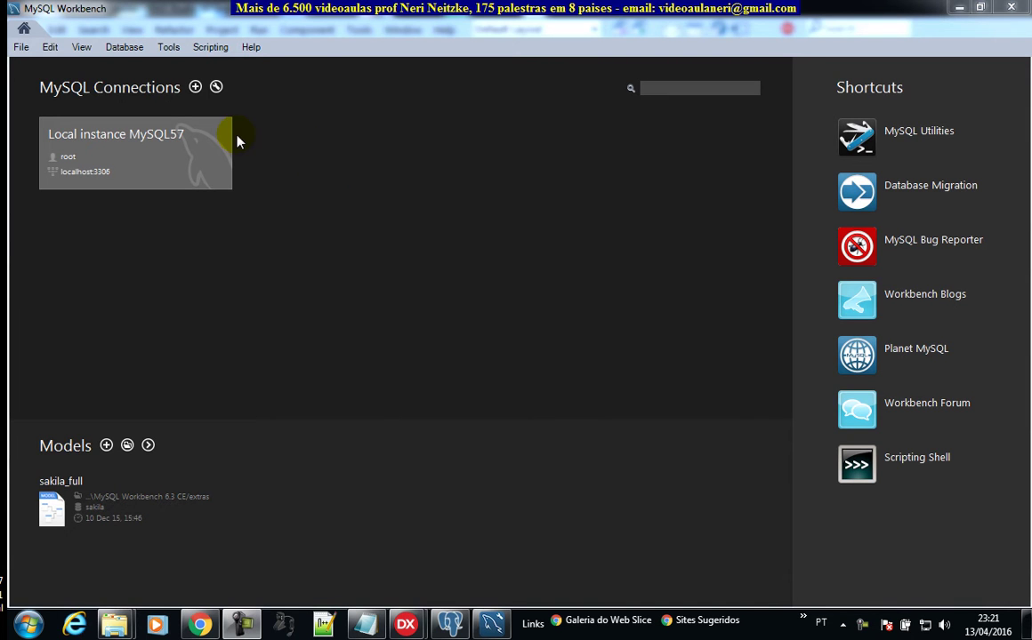
Step: Start setting up a new connection, then discard it
left_click(195, 88)
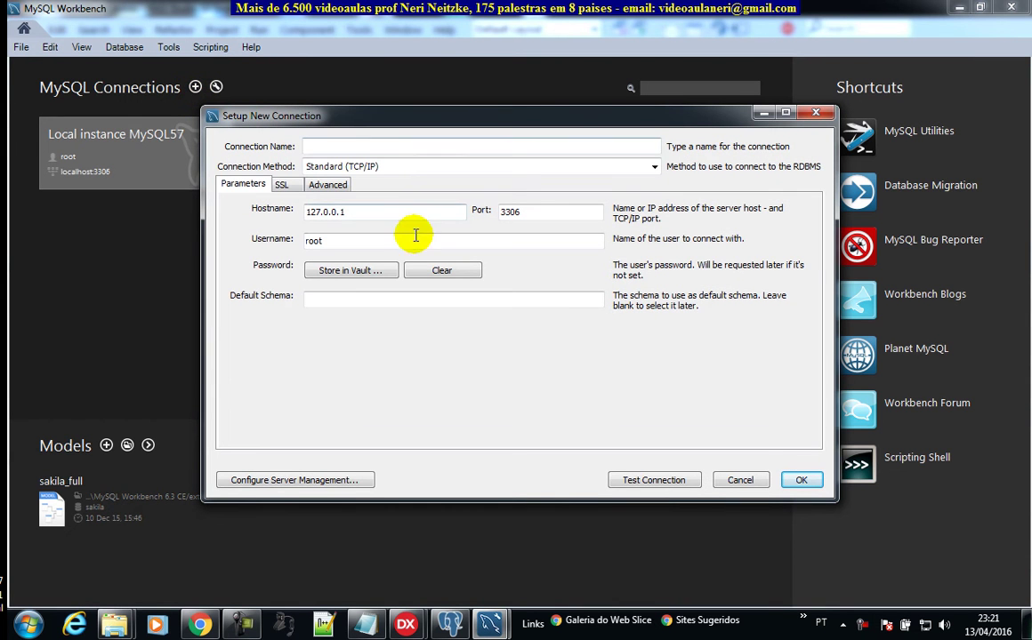
left_click_drag(377, 214, 296, 211)
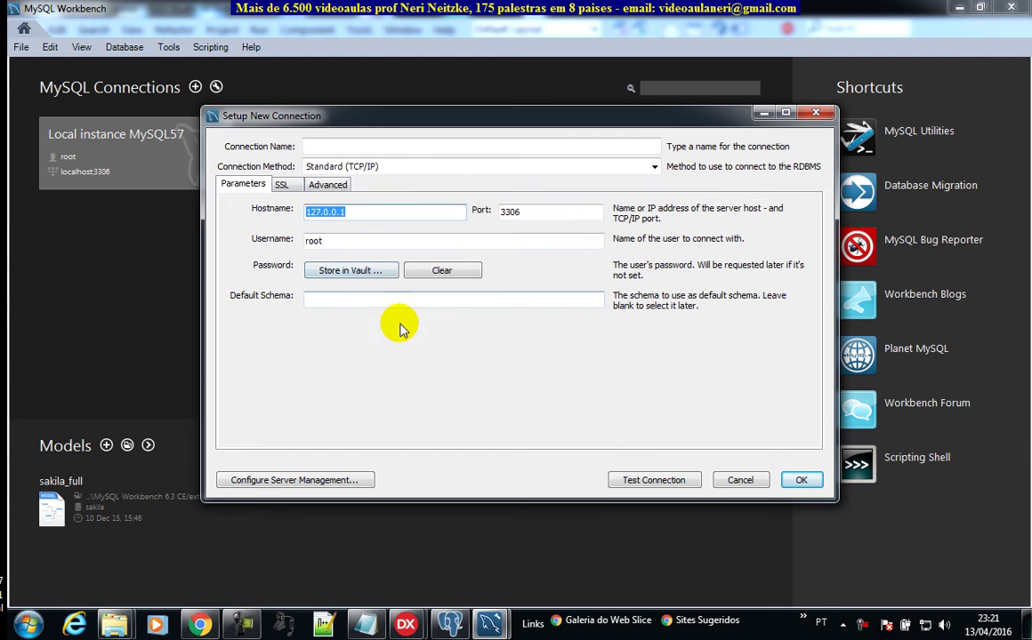
left_click(743, 488)
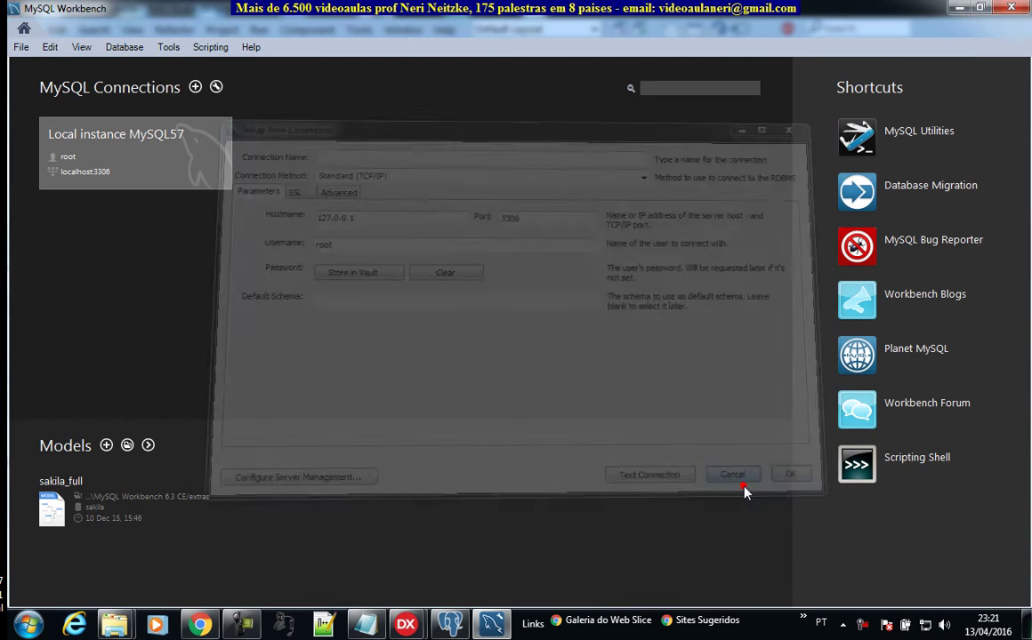
Step: Connect to Local instance MySQL57 with the account password and enlarge the output panel
left_click(134, 156)
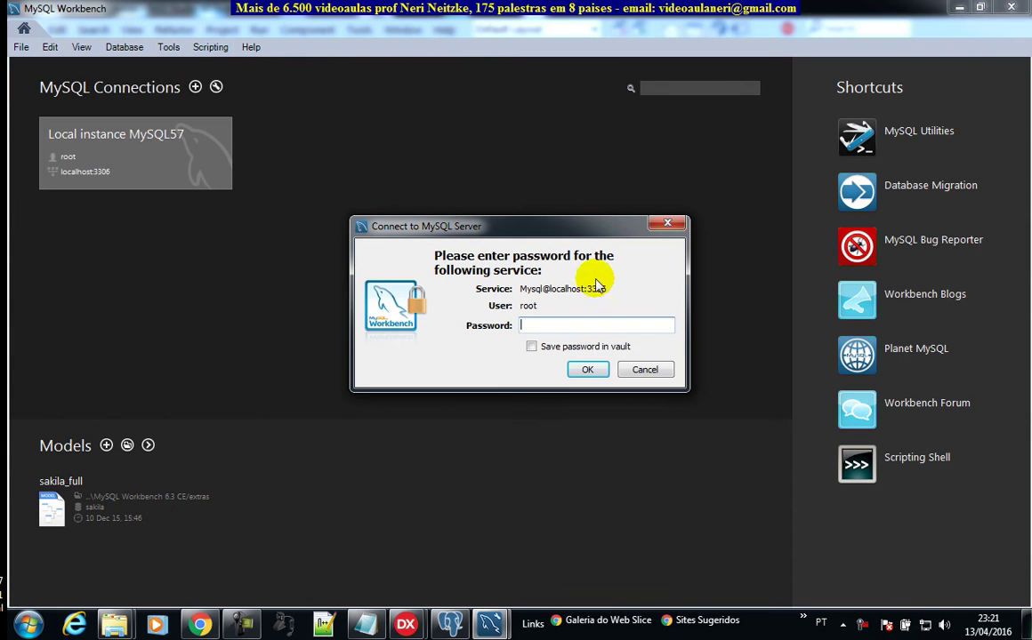
type("root")
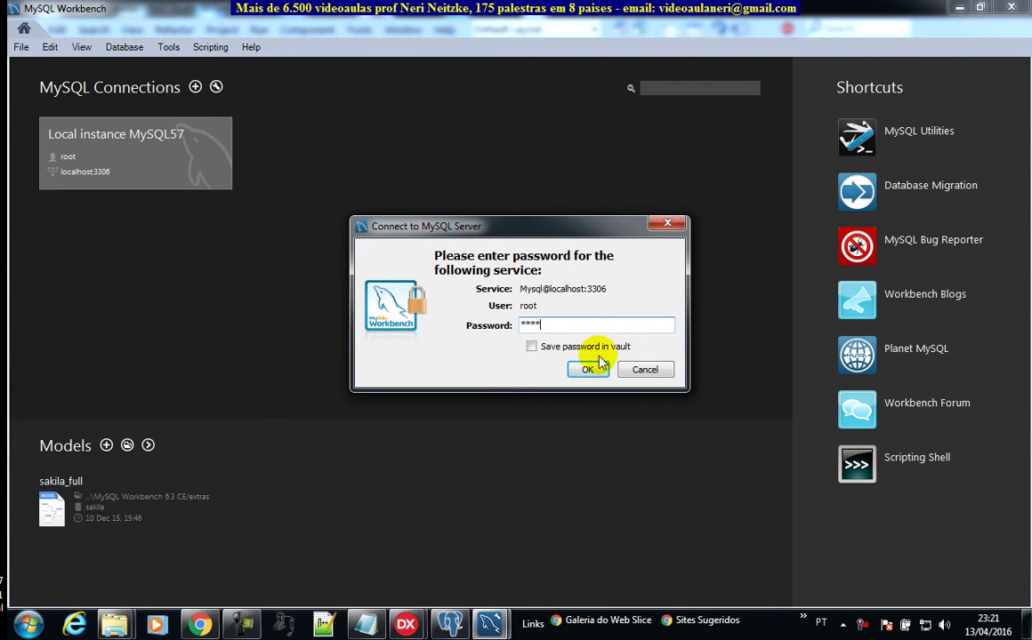
left_click(594, 368)
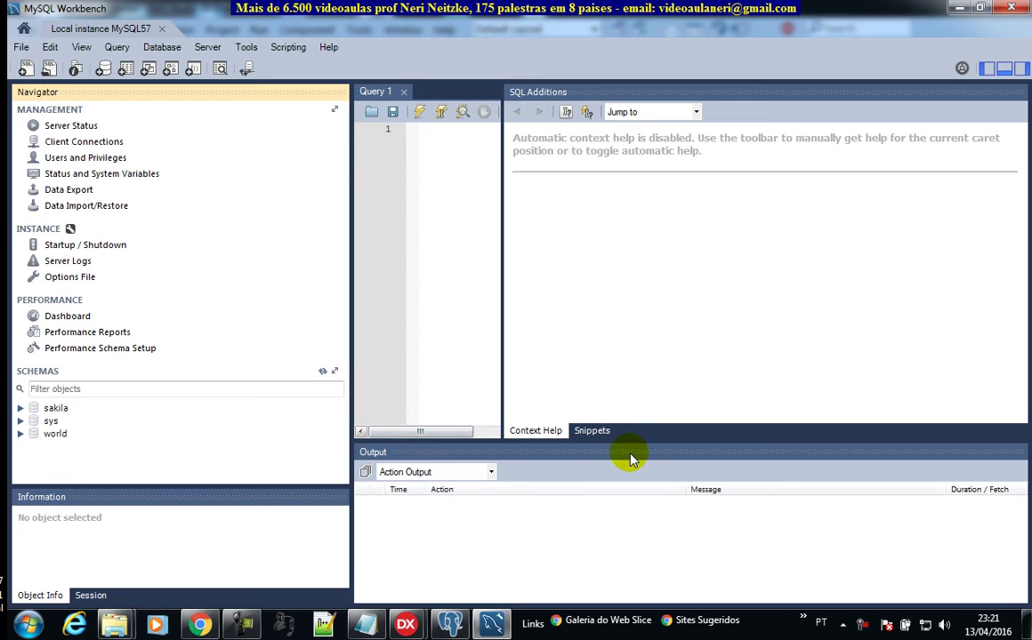
left_click_drag(632, 439, 621, 353)
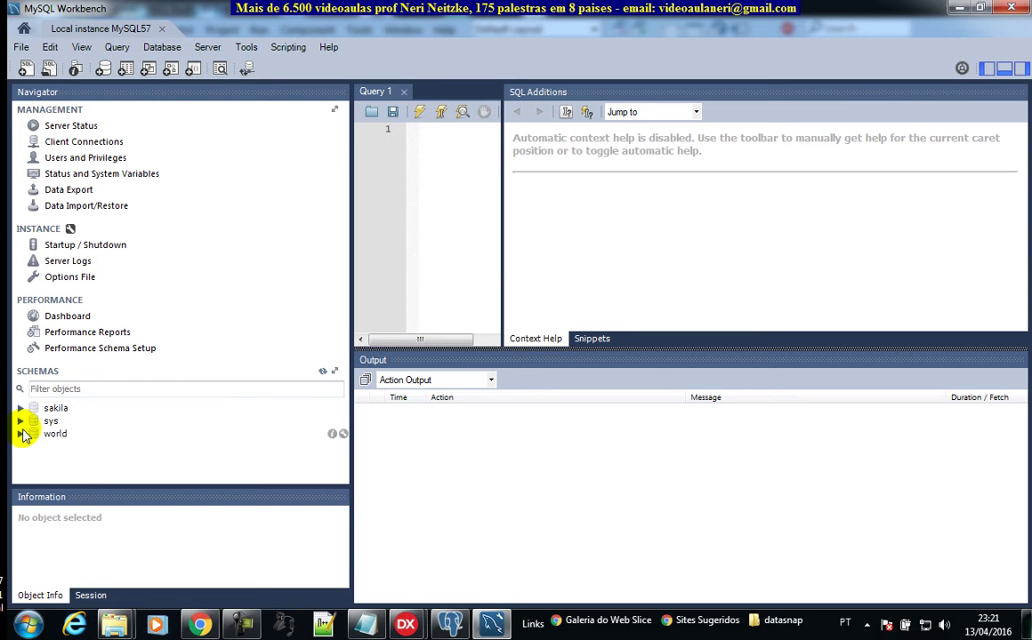
left_click(40, 410)
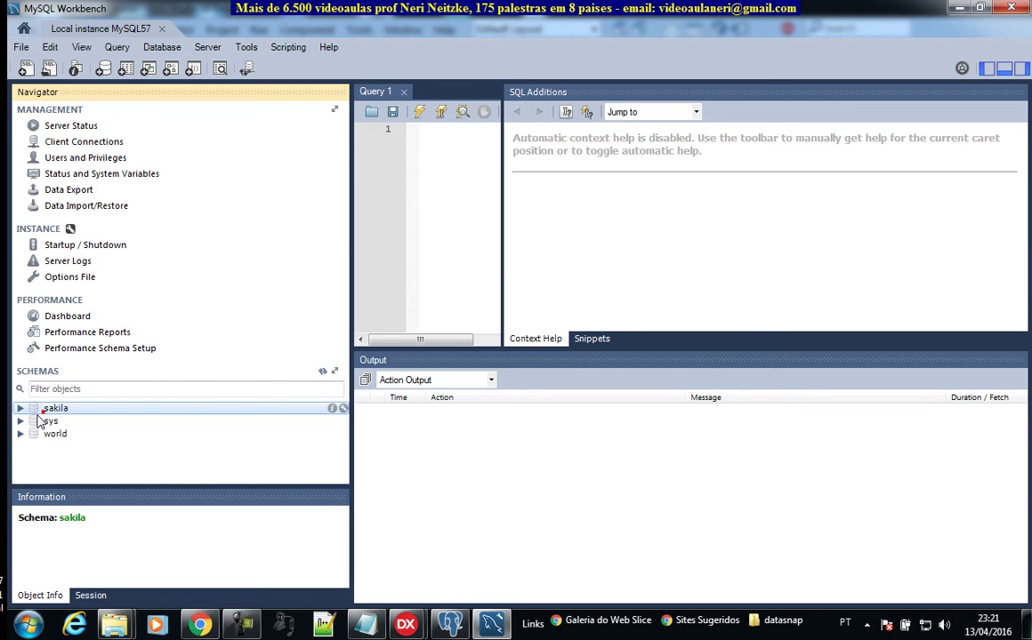
left_click(19, 420)
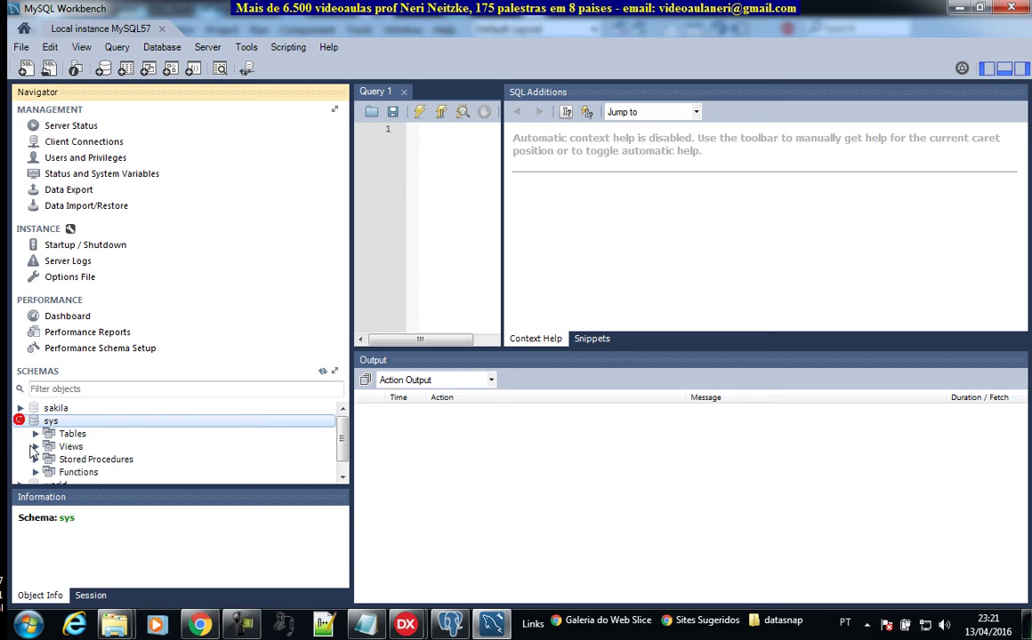
left_click(35, 433)
left_click(35, 433)
left_click(20, 421)
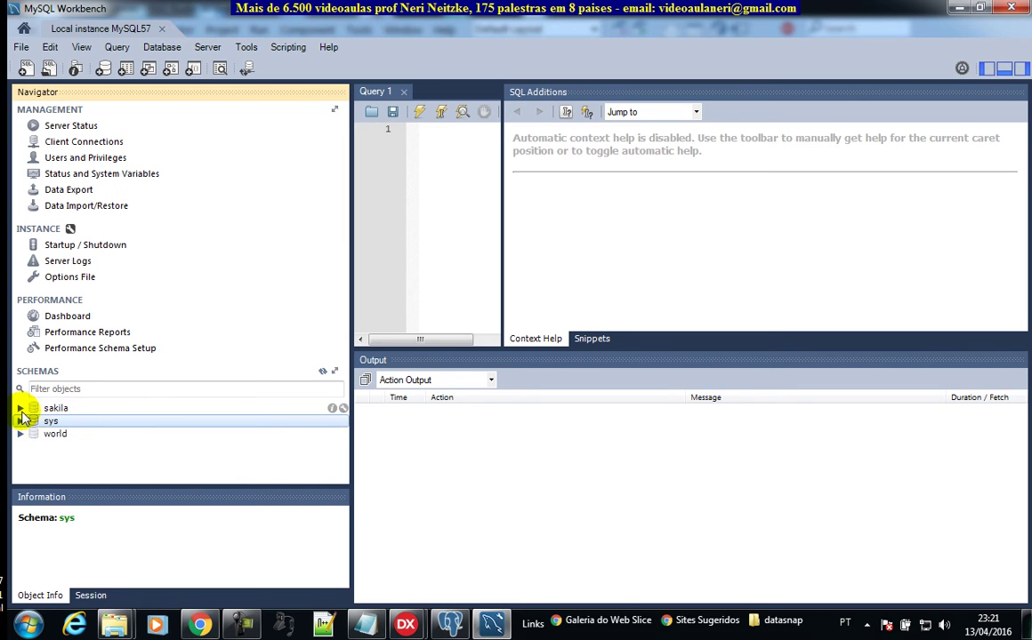
left_click(237, 390)
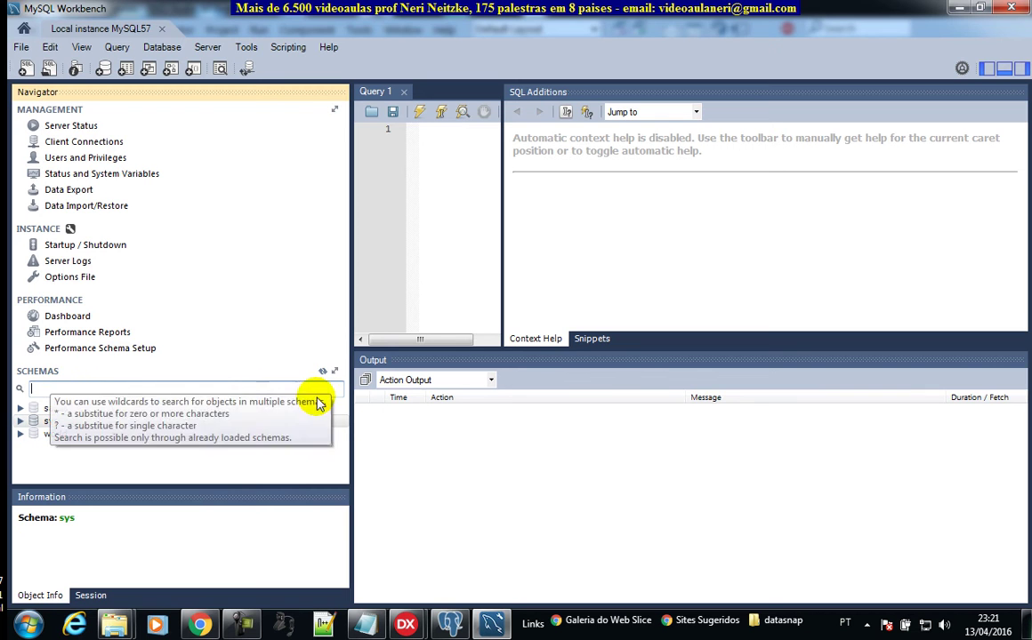
left_click(335, 370)
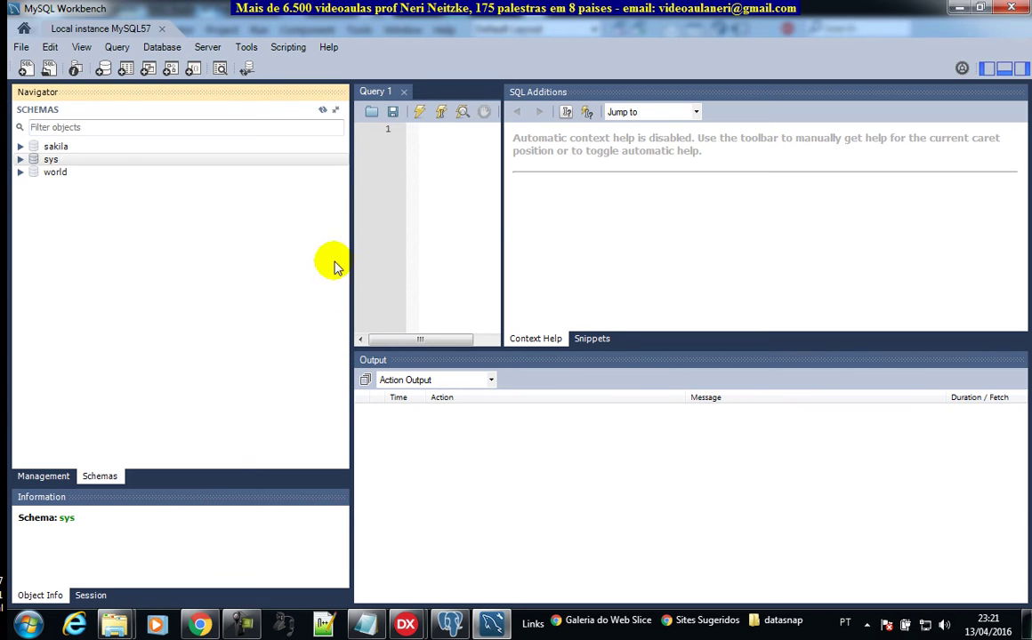
left_click(335, 109)
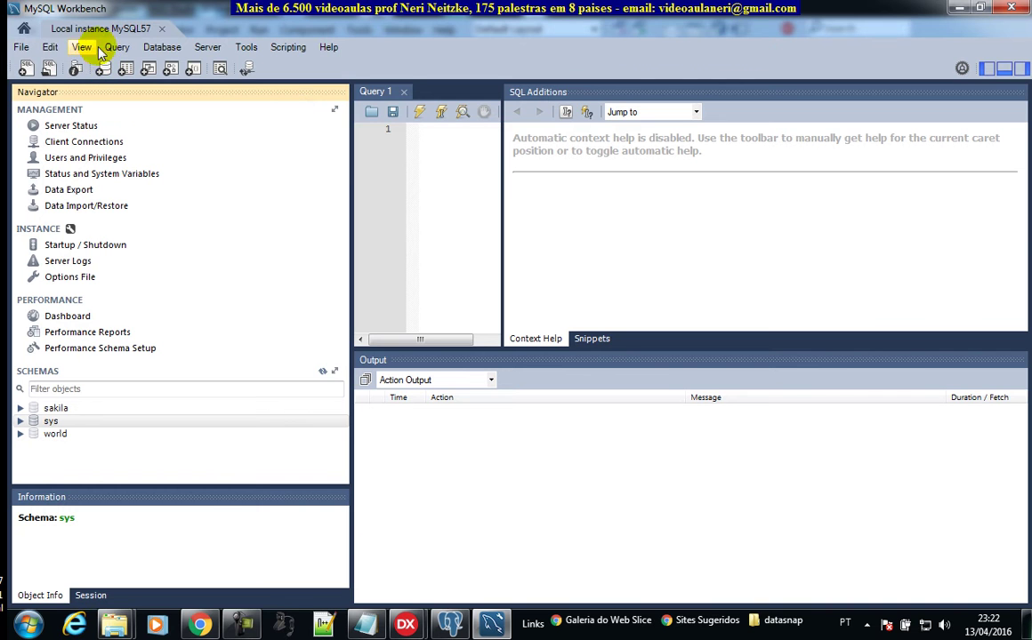
left_click(156, 48)
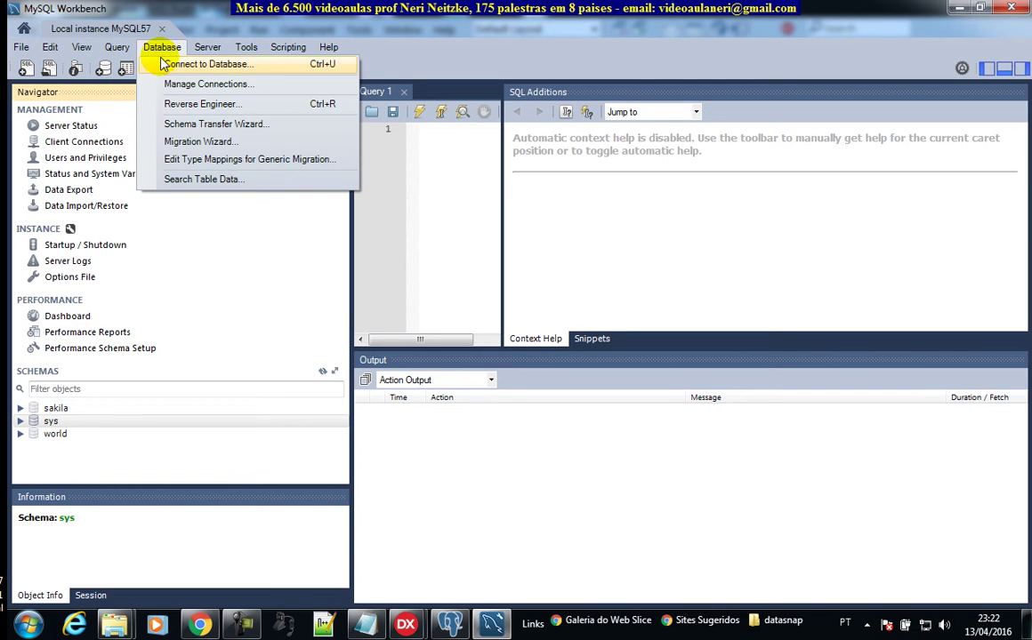
mouse_move(207, 49)
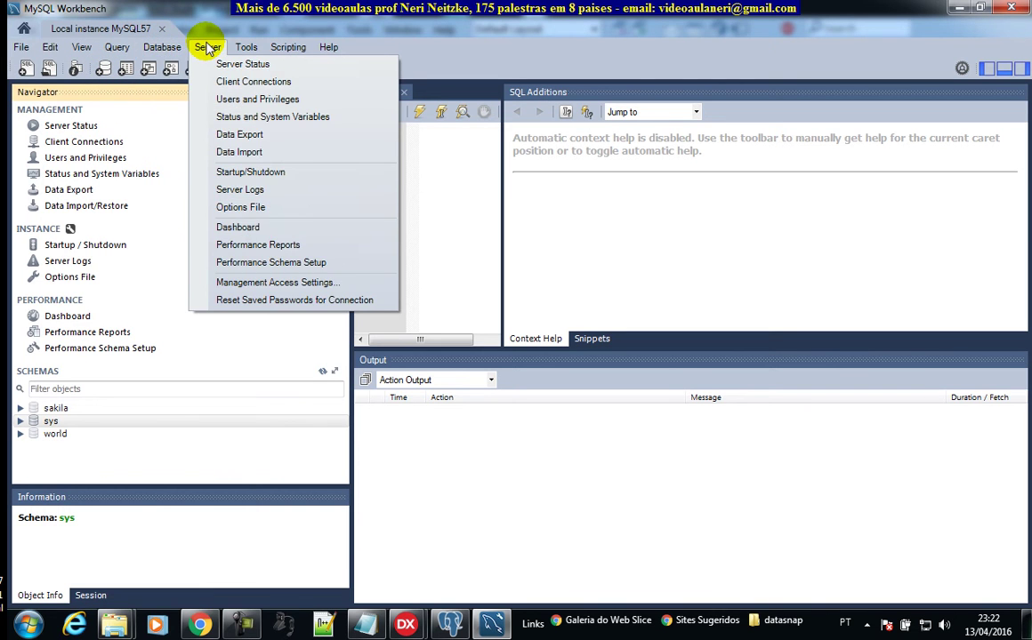
mouse_move(249, 49)
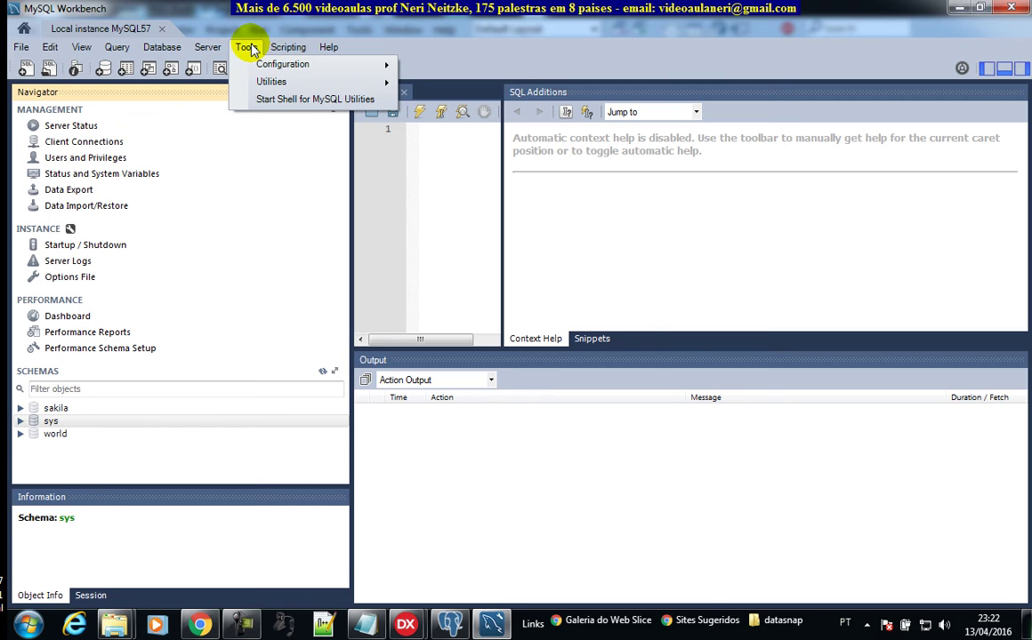
mouse_move(273, 83)
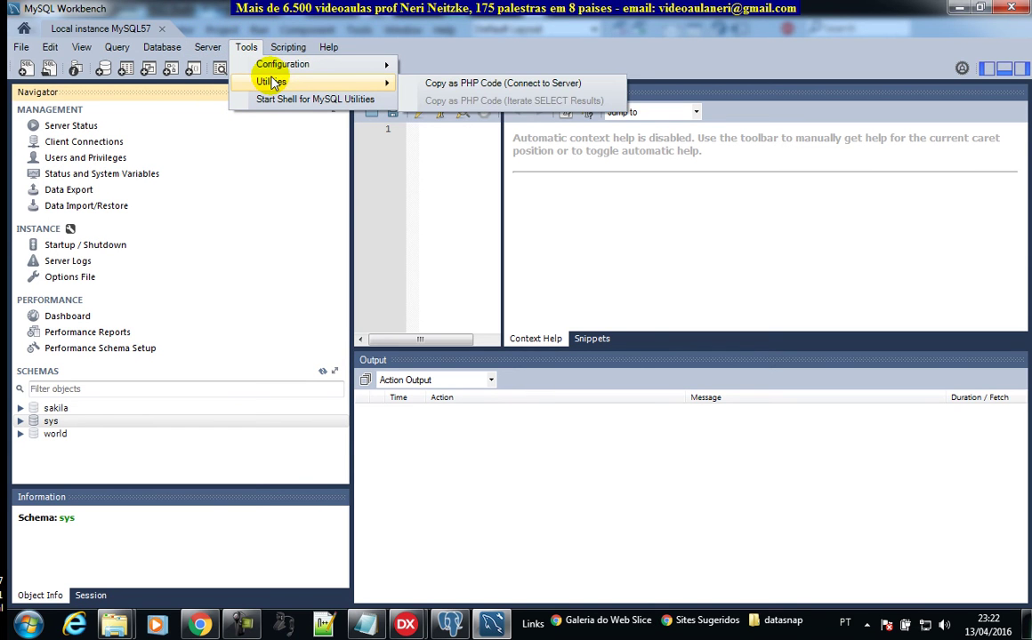
Step: Create a new schema named Datasnap with latin1 - latin1_general_ci collation
left_click(195, 284)
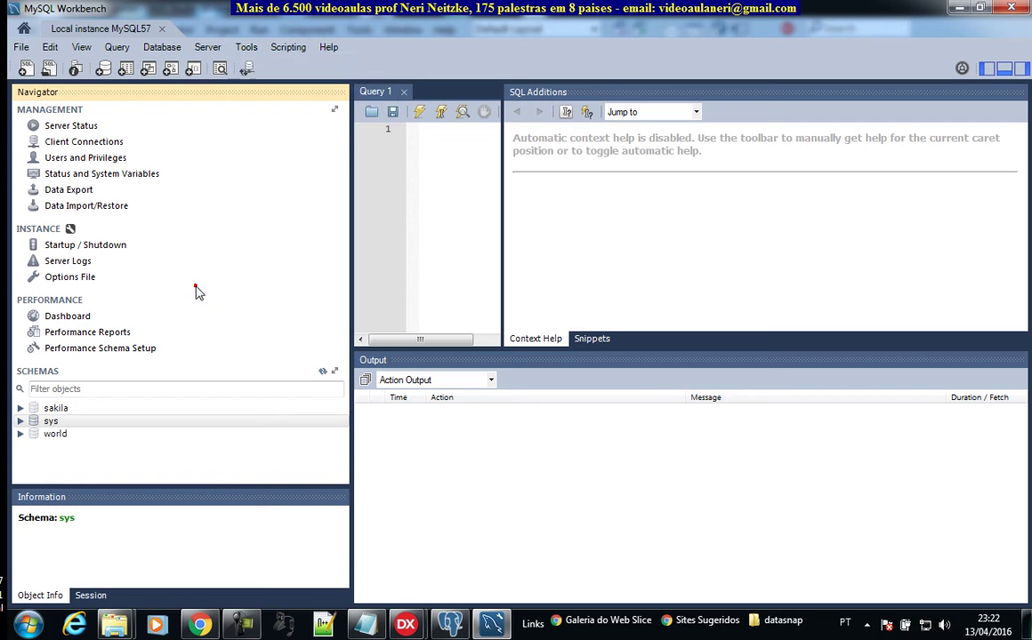
left_click(104, 71)
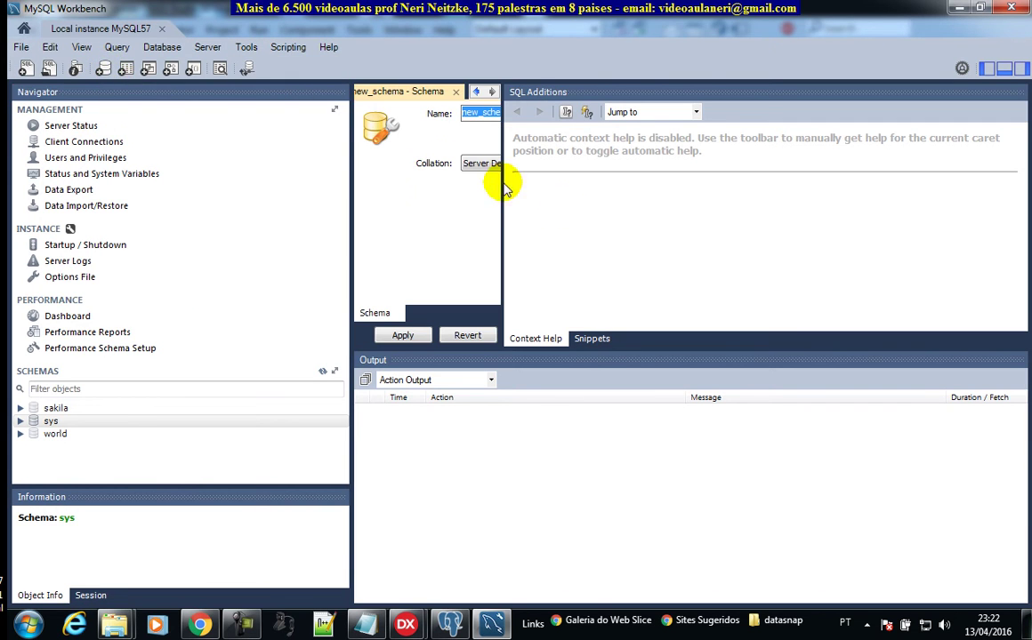
left_click(501, 208)
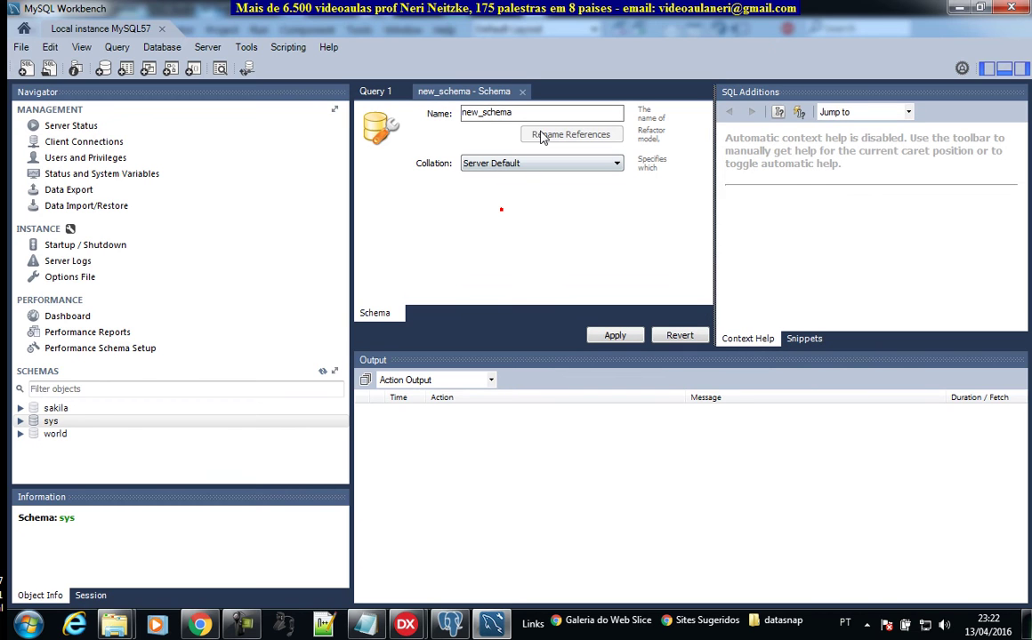
double_click(545, 113)
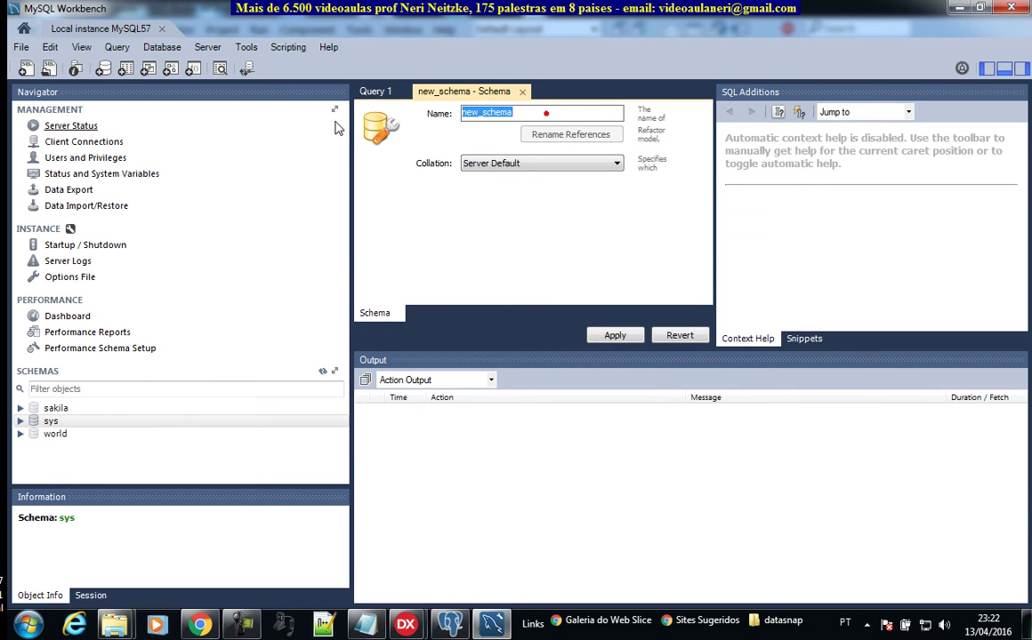
type("Data")
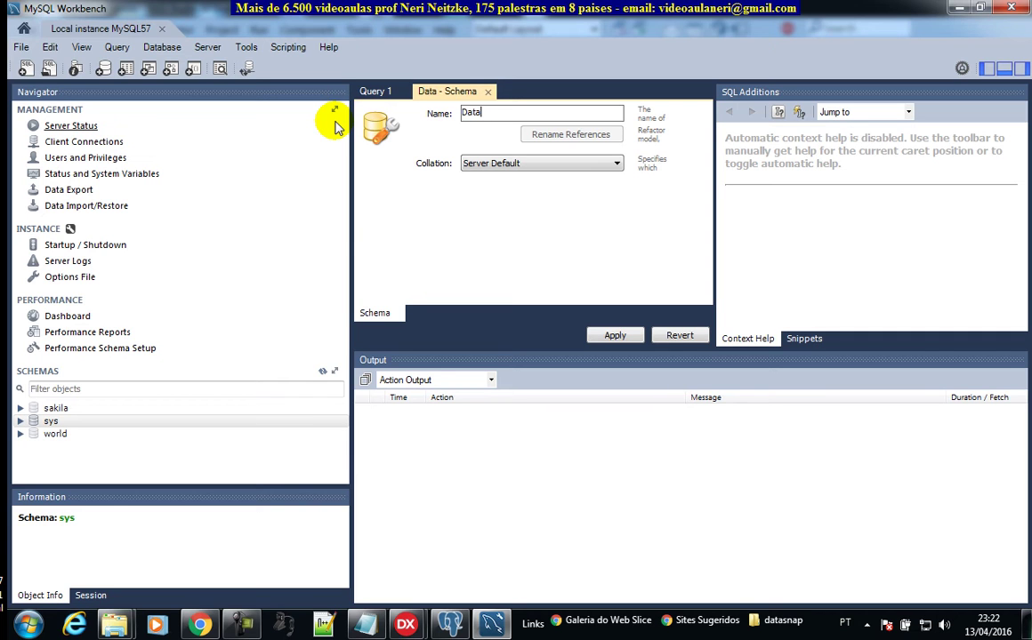
type("snap")
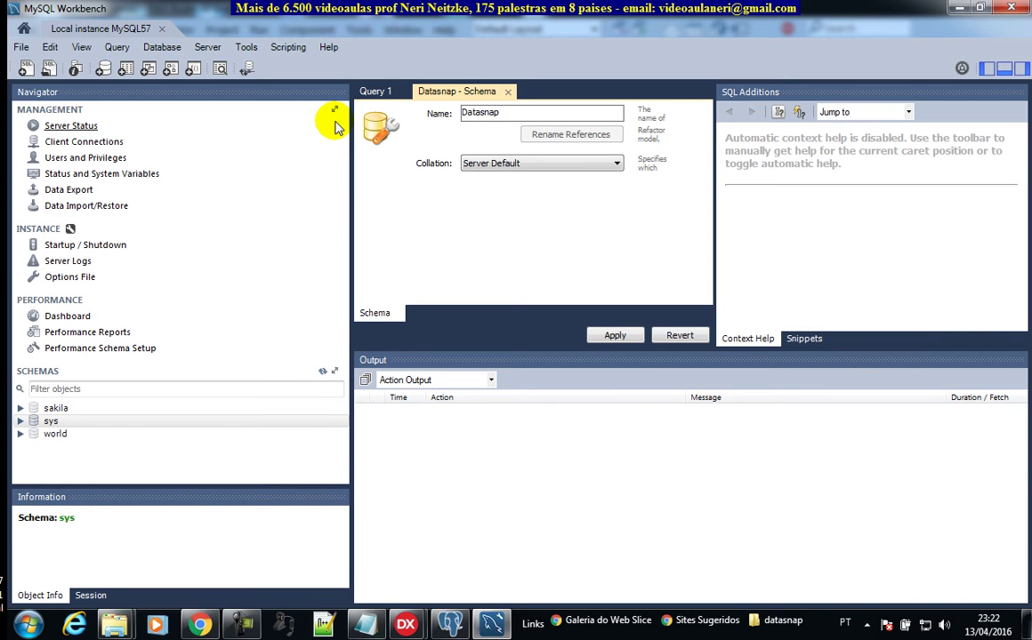
left_click(605, 165)
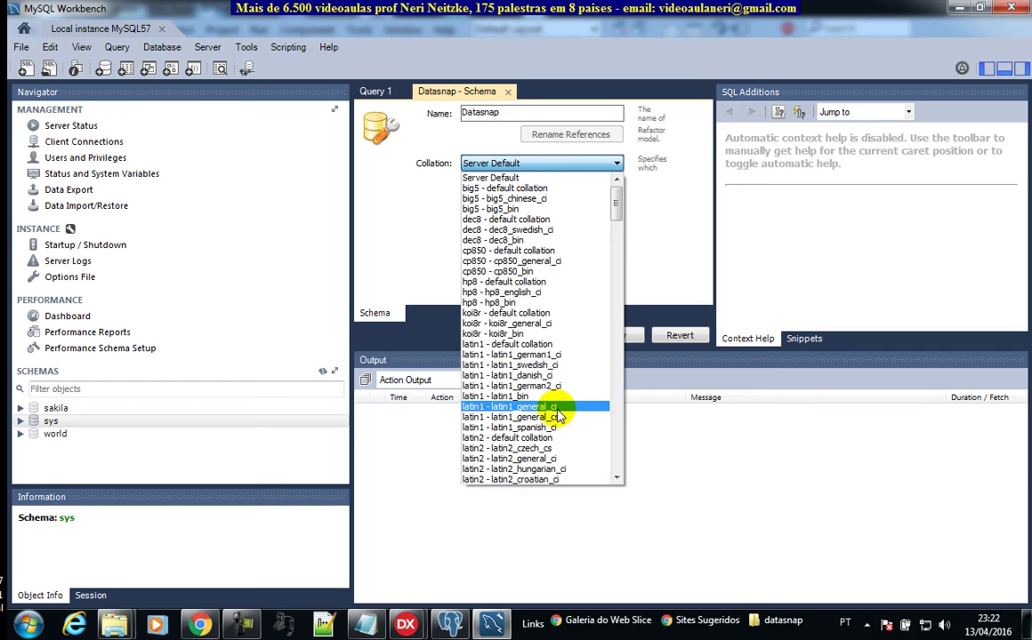
left_click(556, 408)
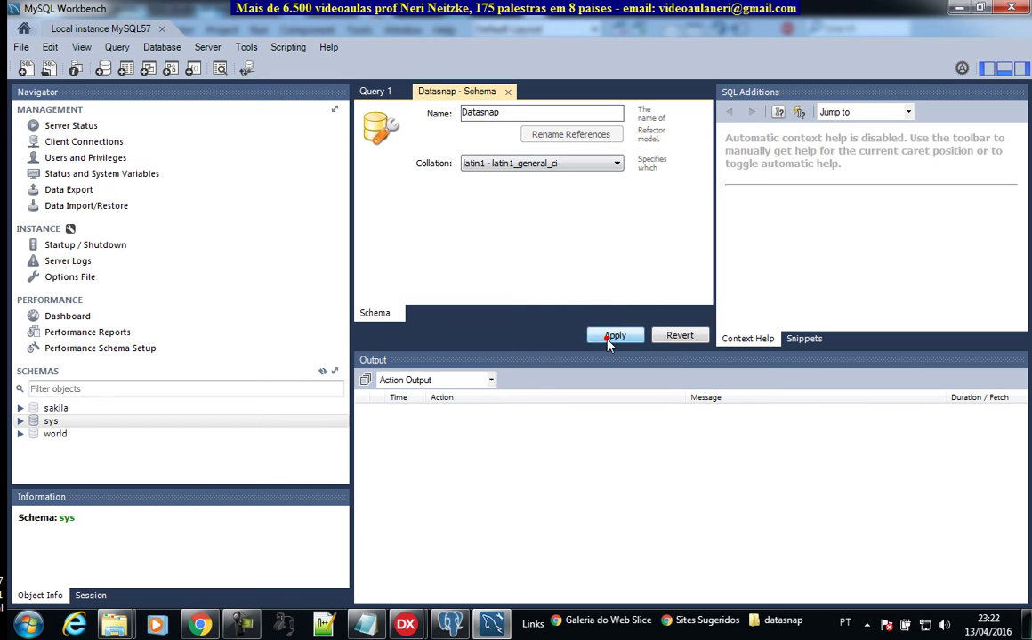
Step: Apply the Datasnap schema, accept the lowercase-name notice, and run the CREATE SCHEMA script
left_click(609, 340)
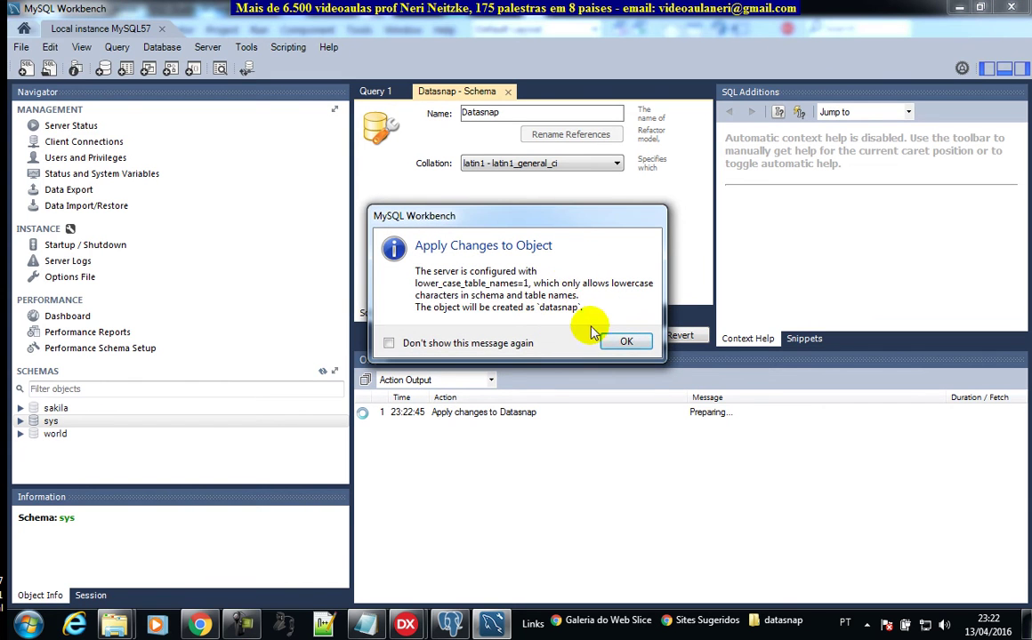
left_click(626, 344)
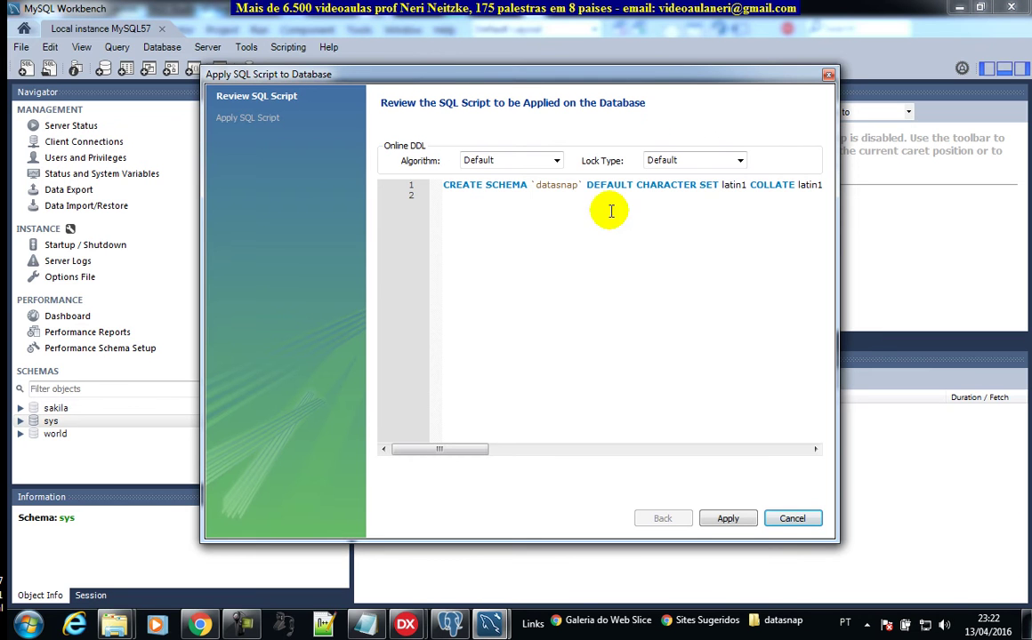
left_click(729, 519)
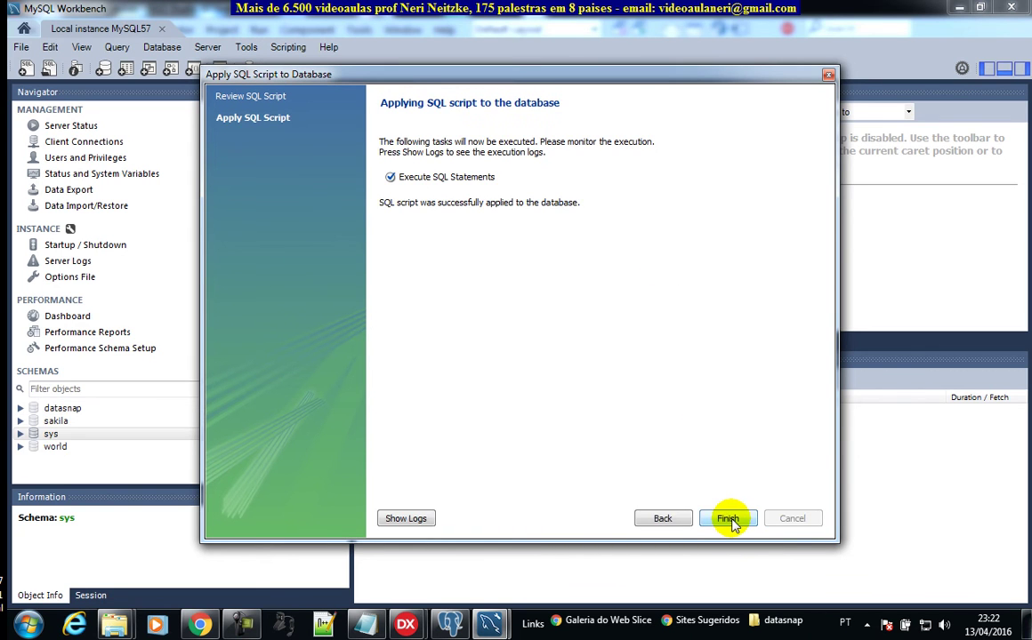
left_click(728, 520)
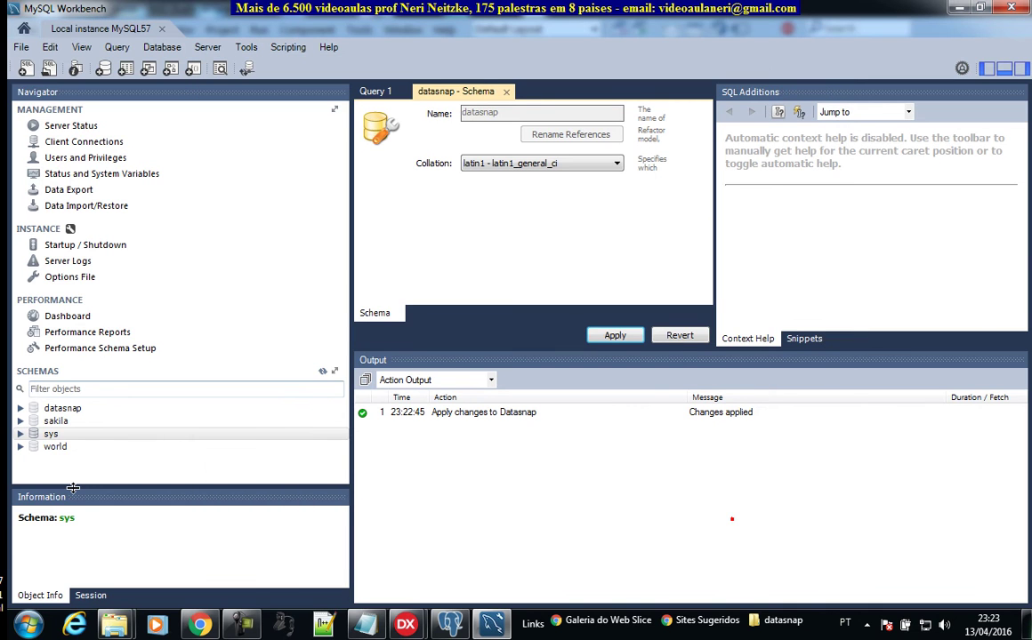
Step: Expand the datasnap schema and start a new table from its Tables group
left_click(29, 408)
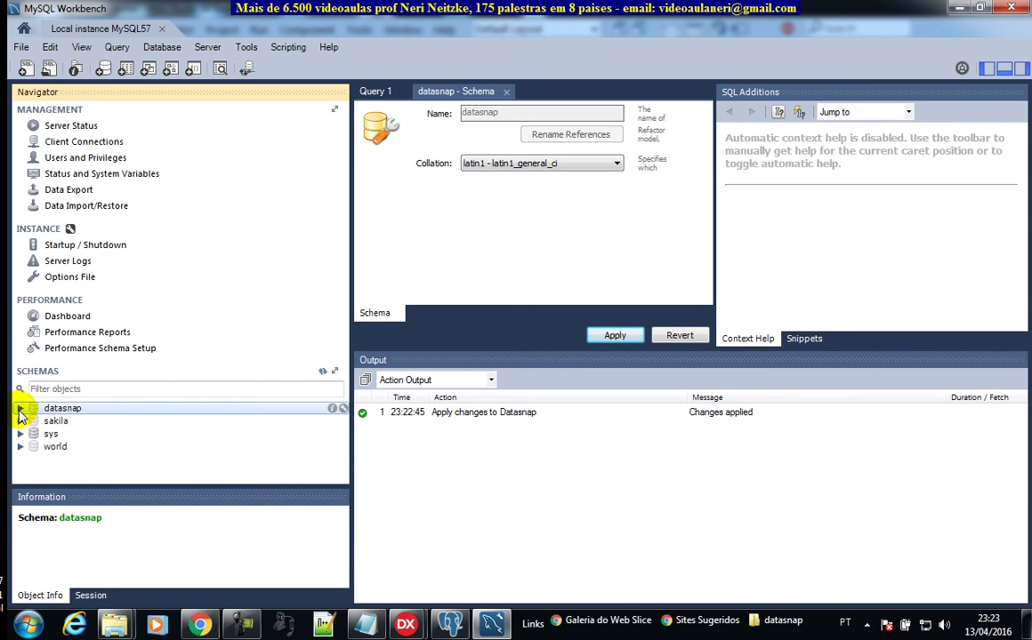
left_click(18, 409)
left_click(53, 421)
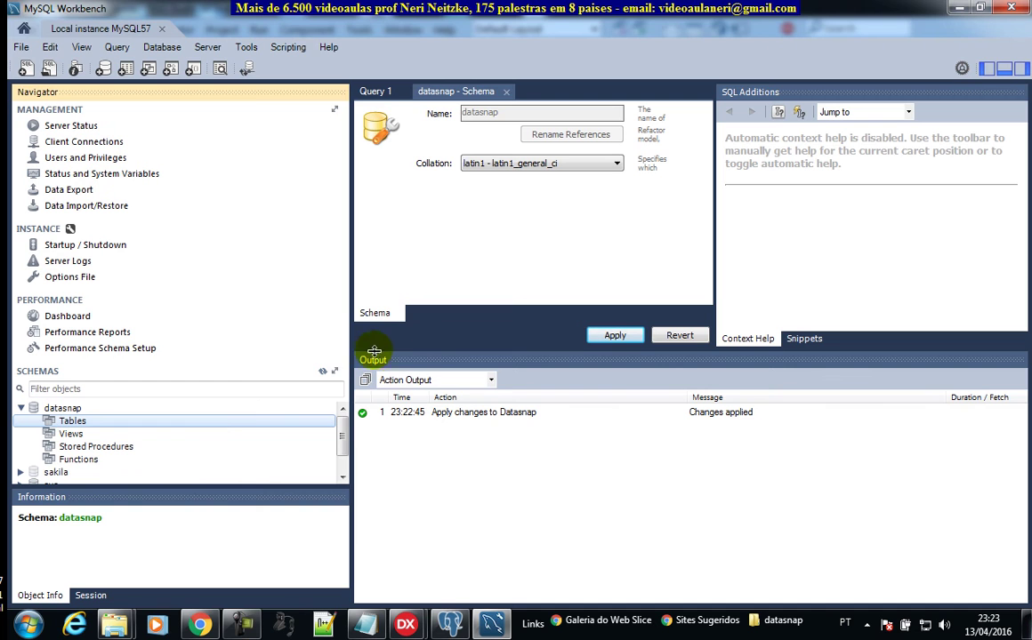
left_click_drag(353, 345, 449, 345)
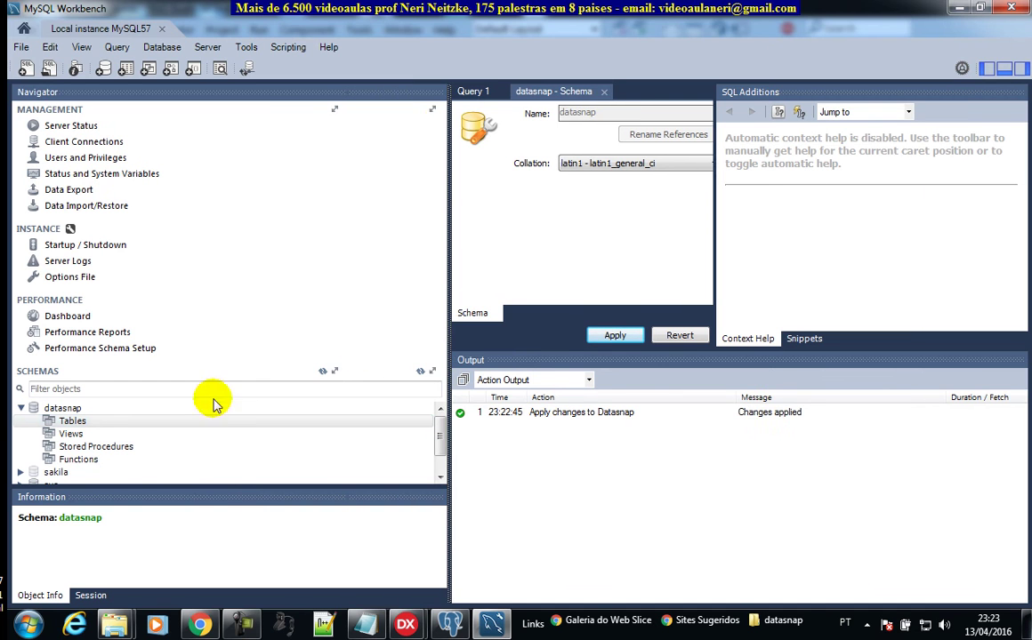
right_click(66, 420)
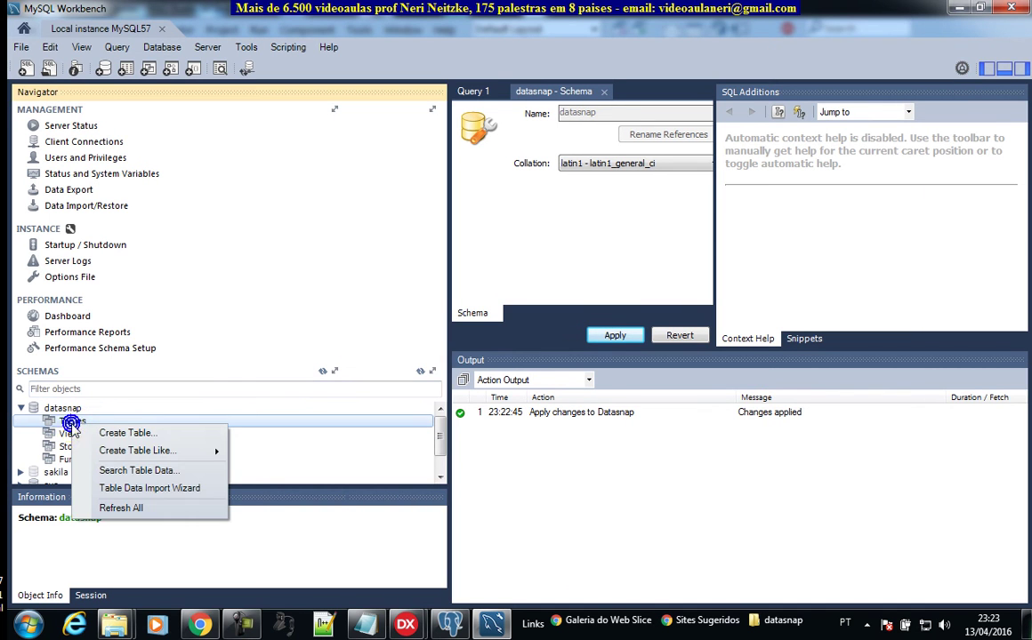
left_click(127, 433)
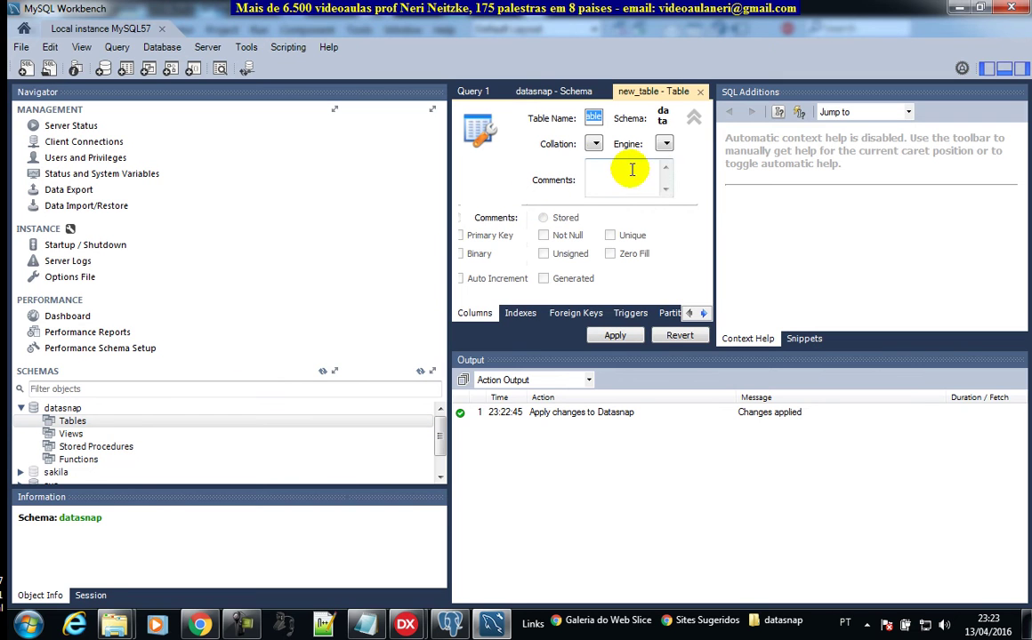
left_click_drag(713, 203, 849, 202)
left_click_drag(450, 248, 211, 272)
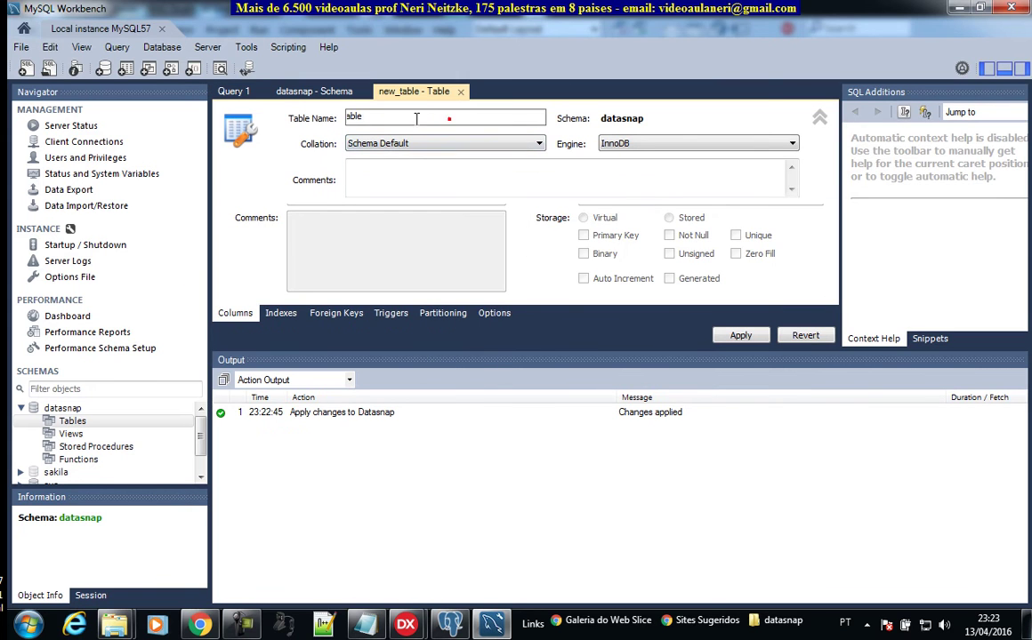
Step: Name the table bairro, keeping Schema Default collation and the InnoDB engine
double_click(449, 118)
type("ba")
left_click(410, 144)
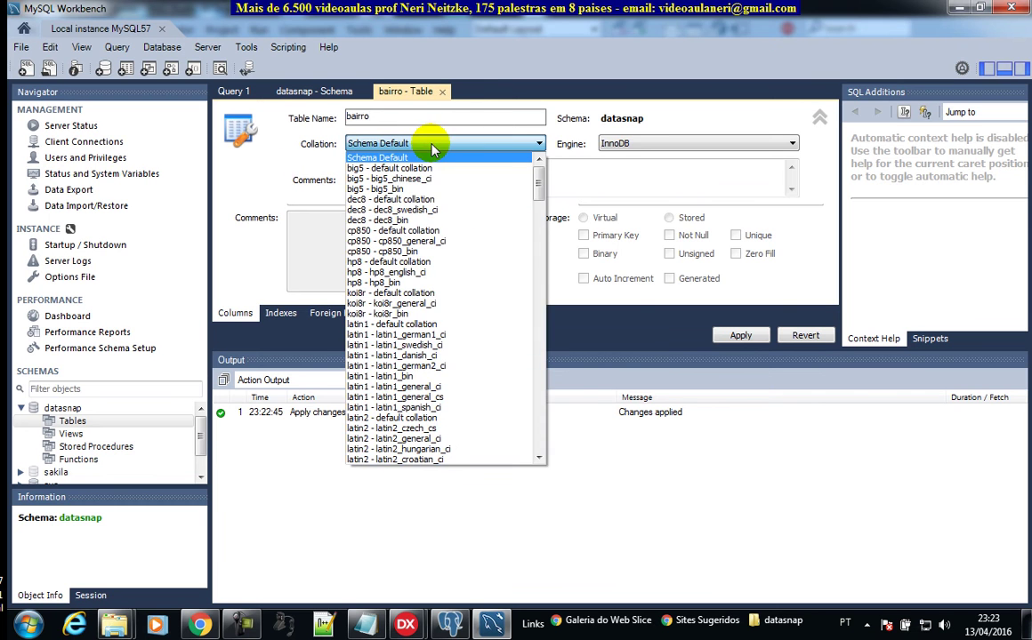
left_click(434, 387)
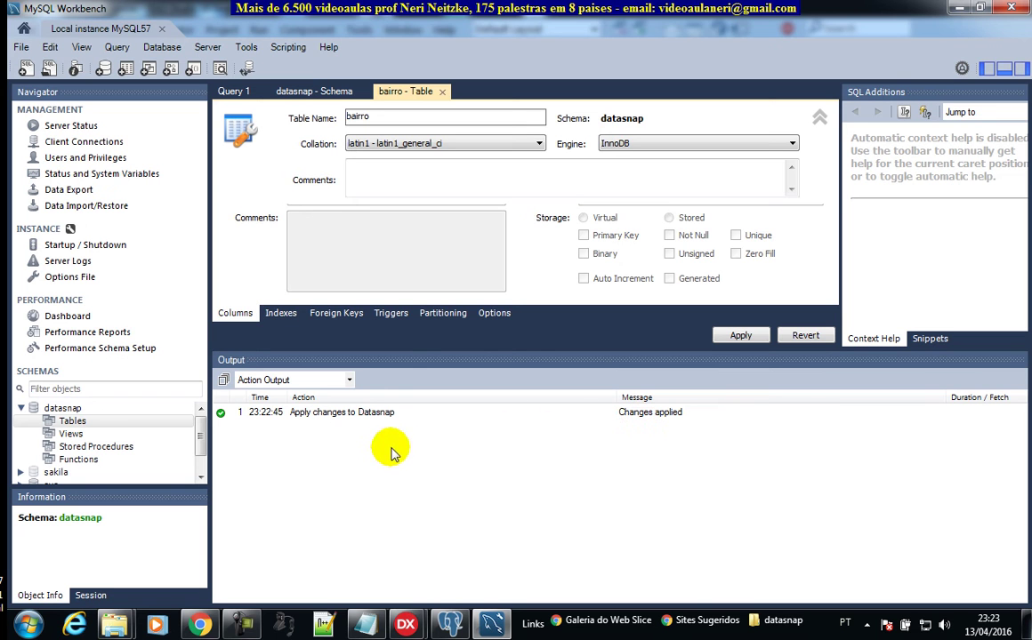
left_click(486, 145)
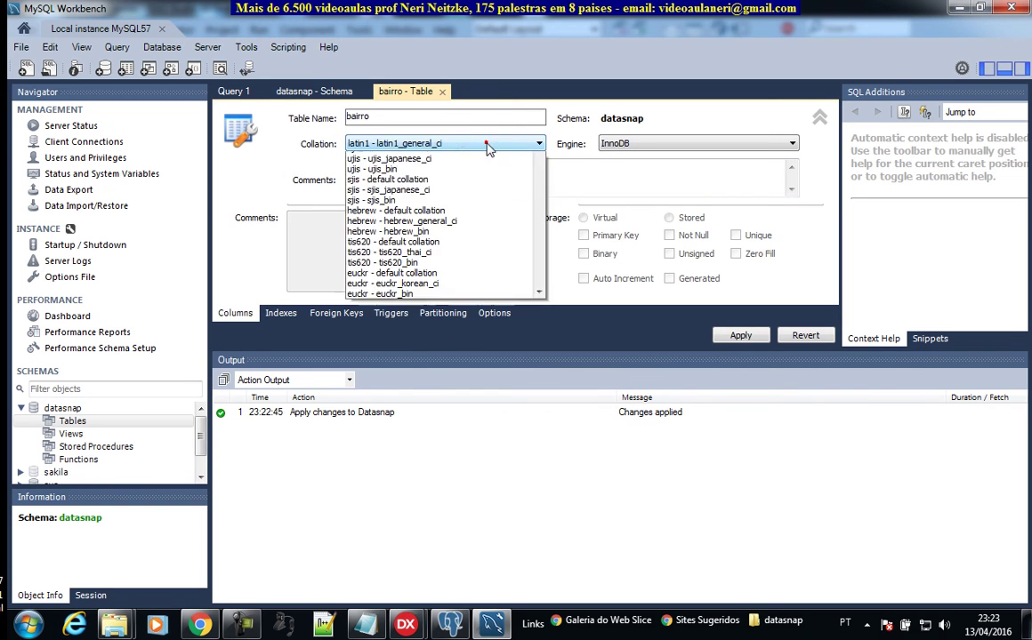
scroll(474, 165, "up", 7)
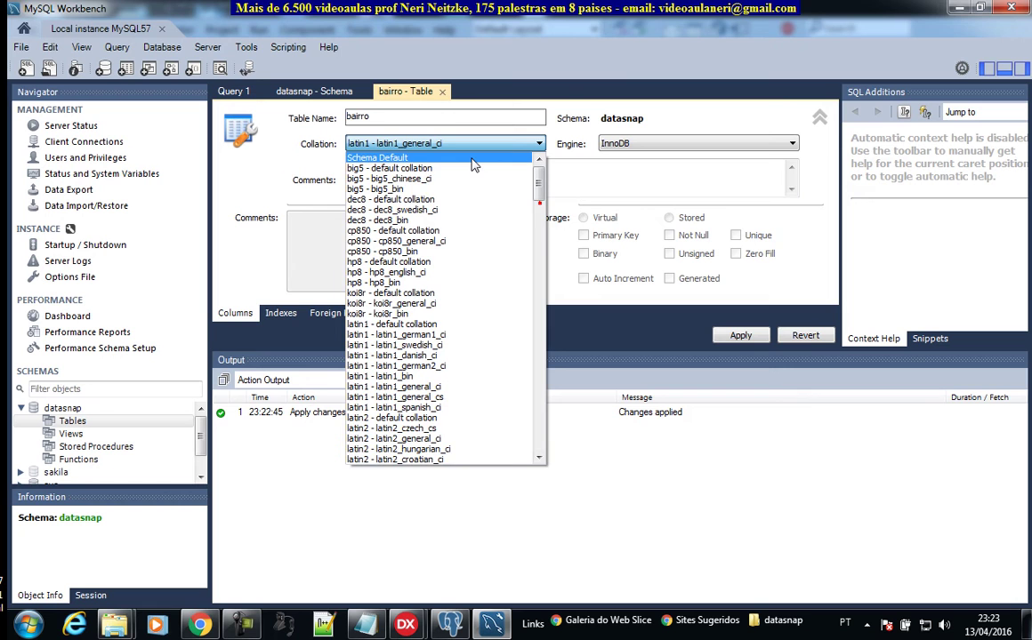
left_click(471, 159)
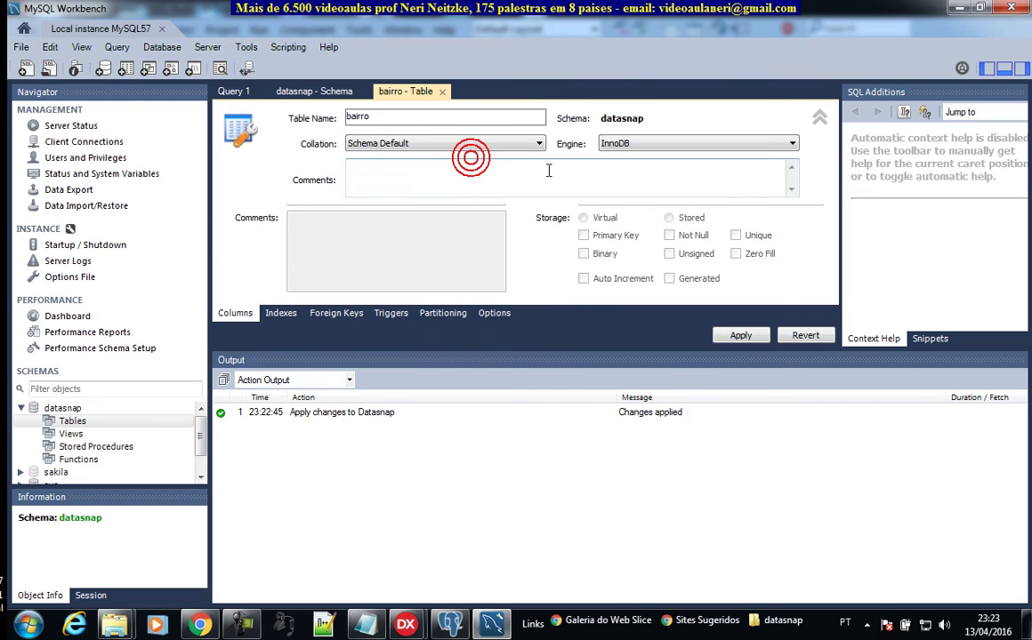
left_click(709, 145)
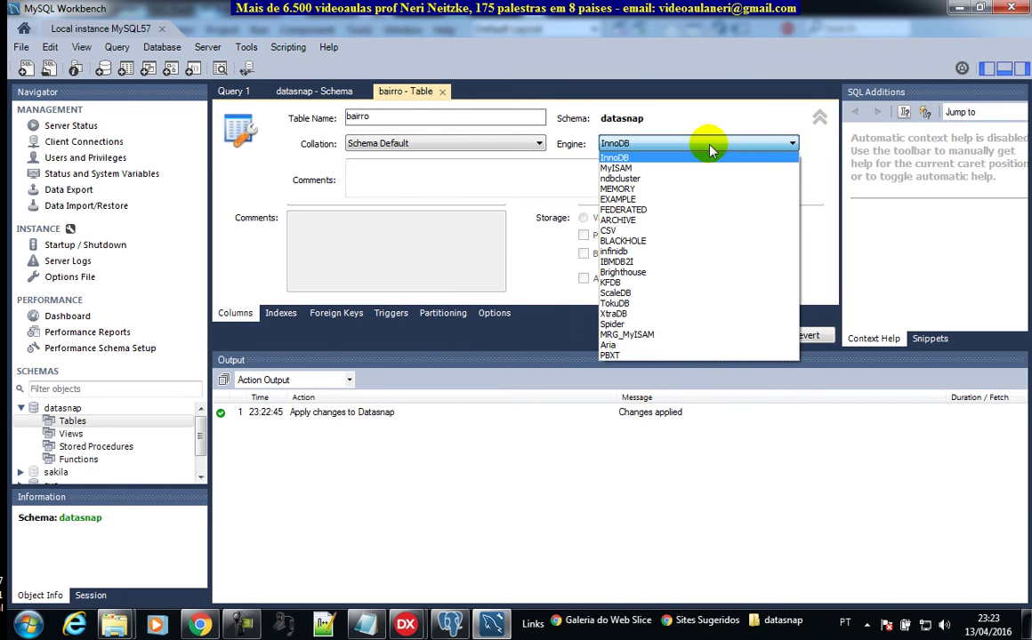
left_click(709, 144)
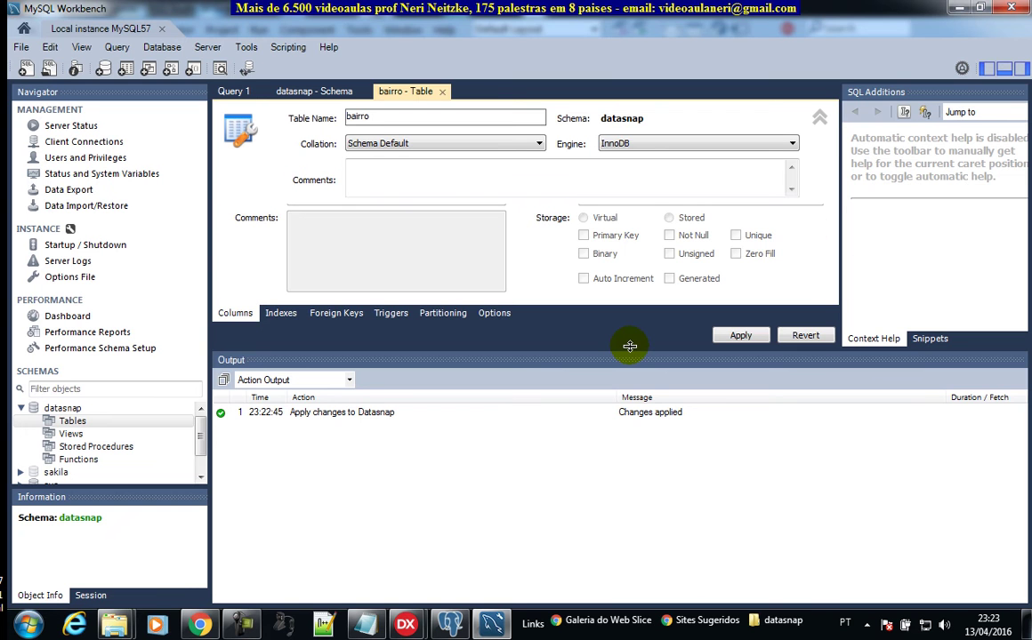
Step: Add column bai_codigo as INT primary key with NN unchecked
left_click_drag(626, 347, 614, 422)
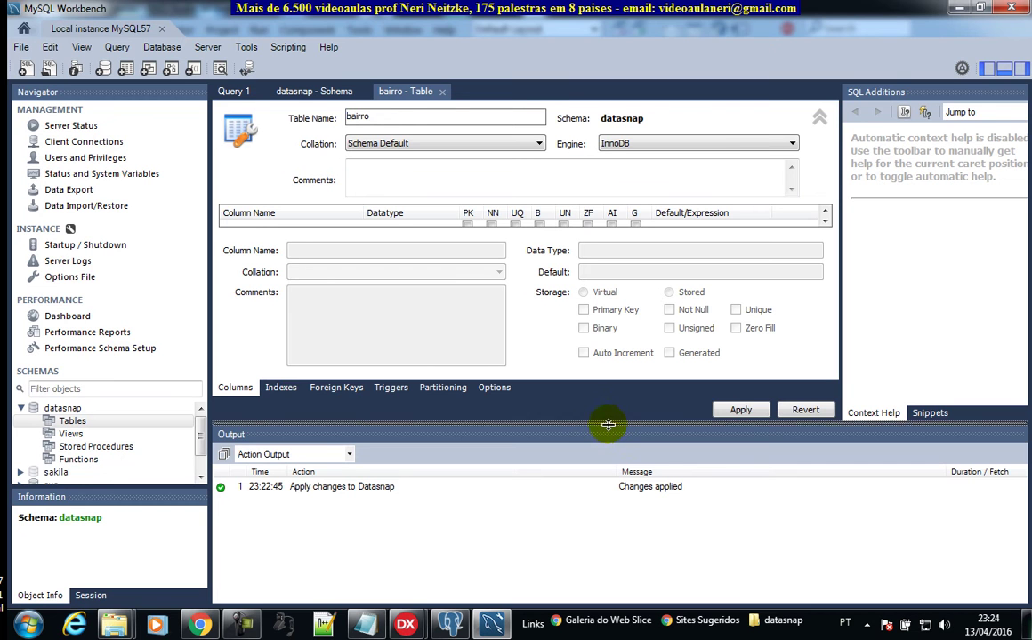
left_click_drag(607, 424, 603, 503)
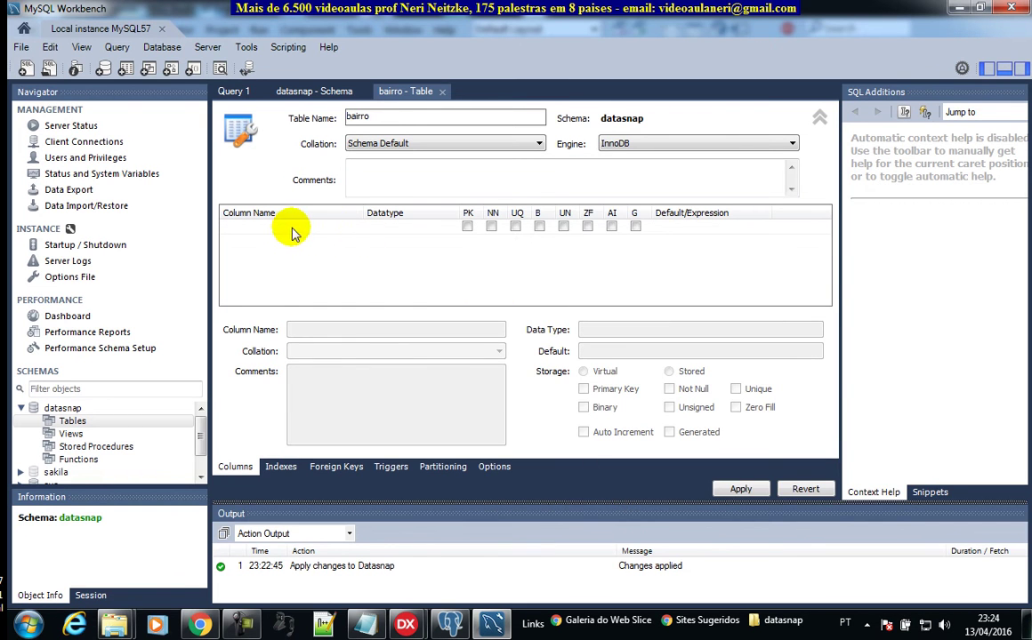
left_click(299, 231)
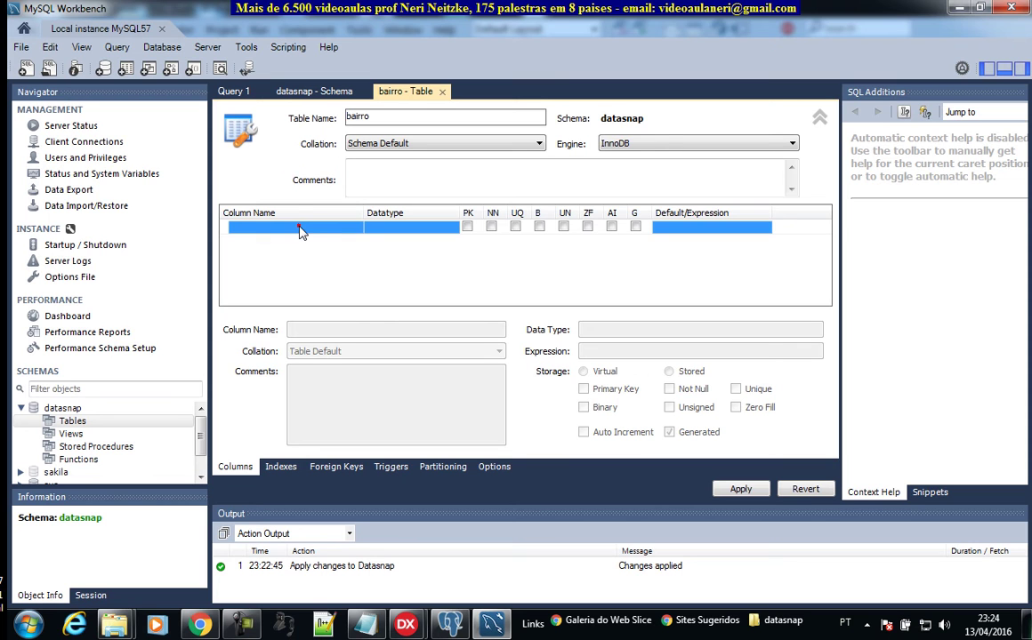
left_click(299, 231)
left_click(295, 227)
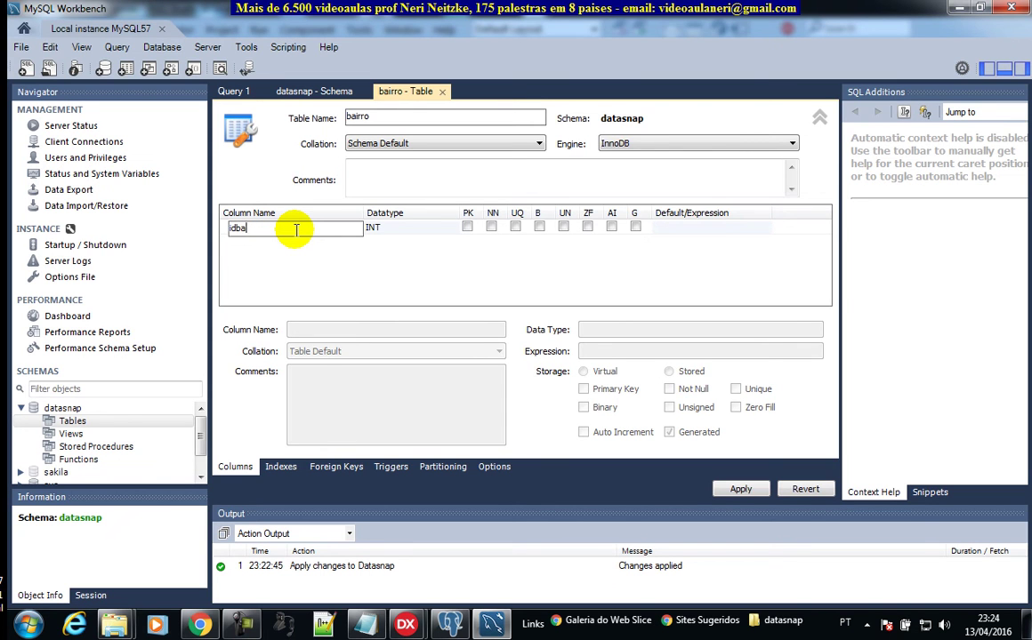
type("bai_")
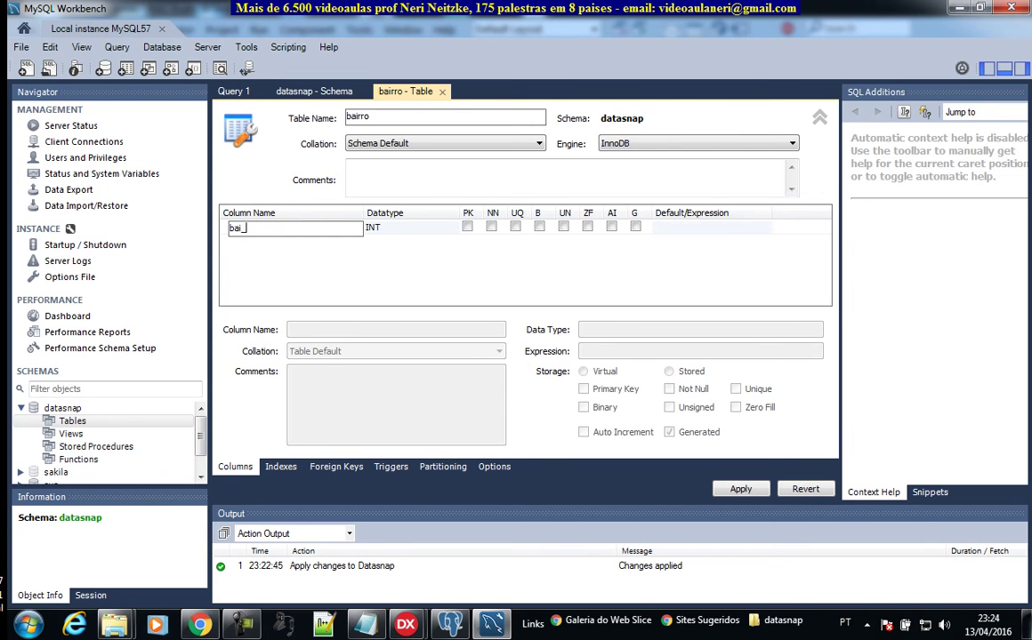
type("codigo")
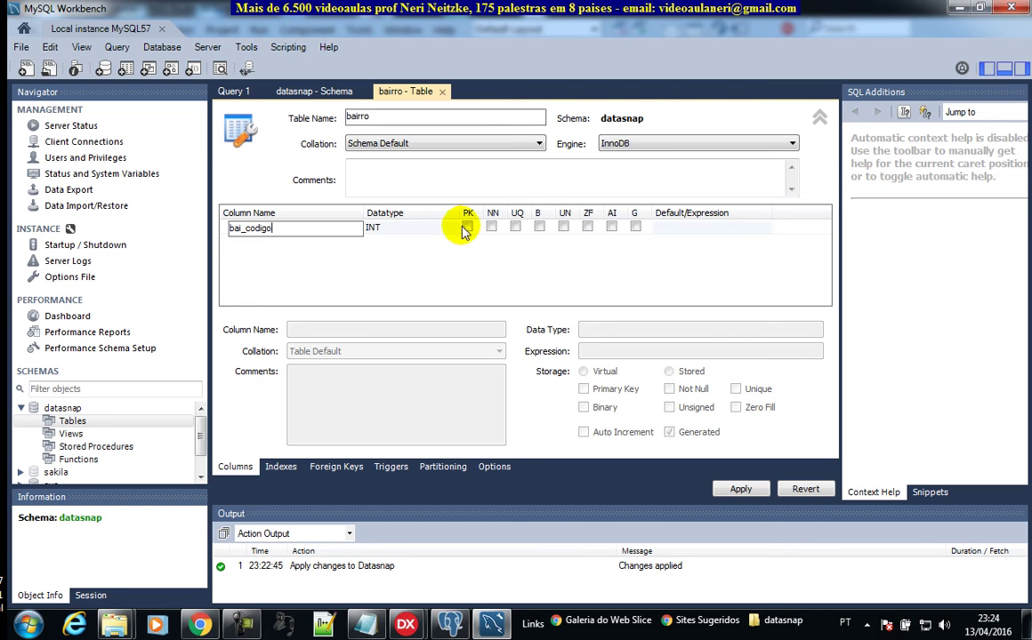
left_click(467, 228)
left_click(466, 228)
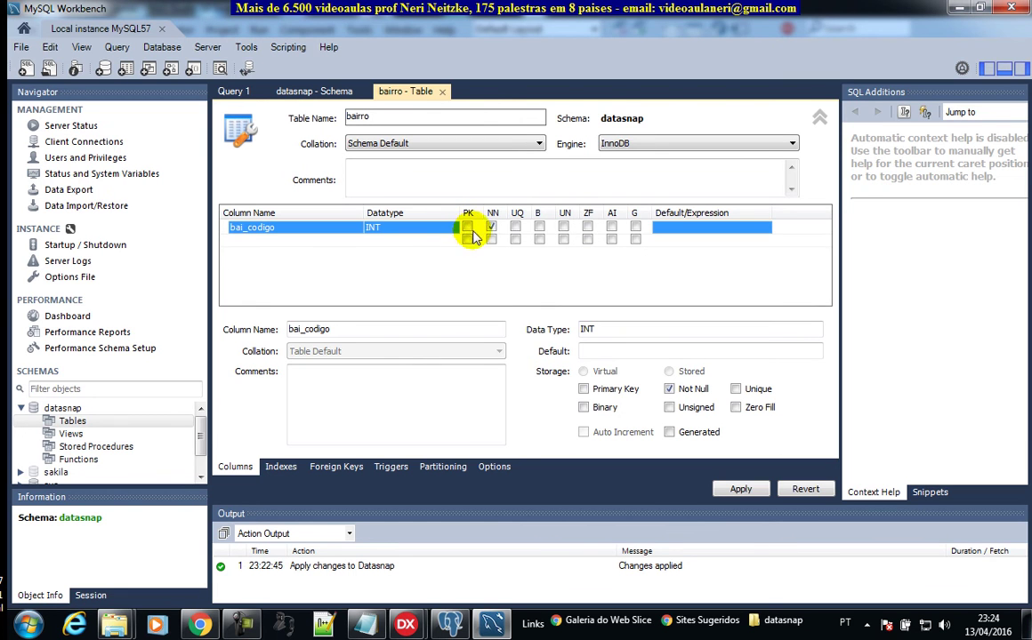
left_click(491, 228)
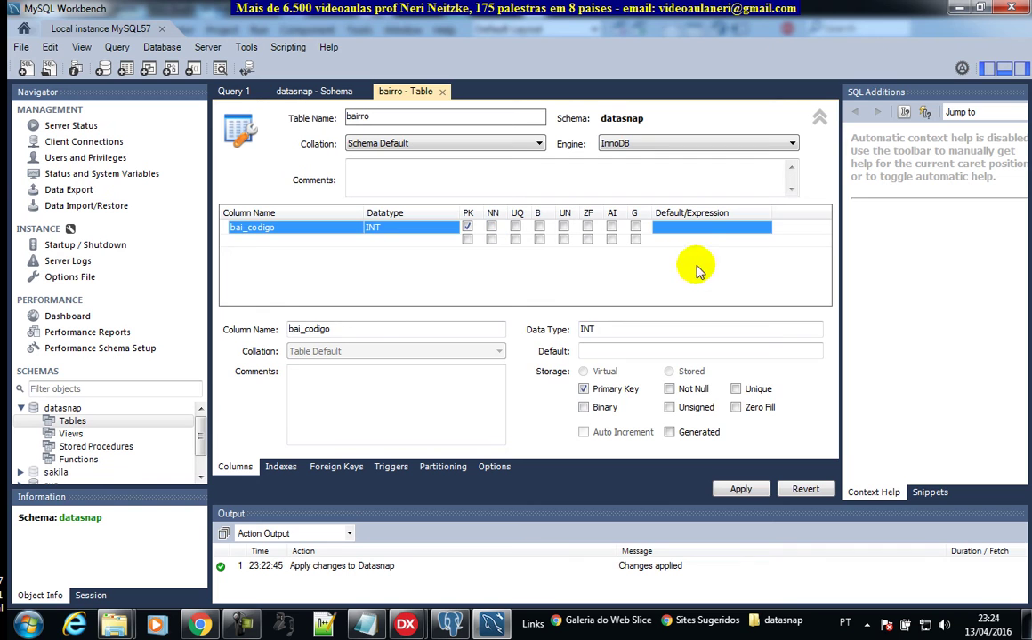
Step: Add a second column bai_descricao of type VARCHAR(45)
left_click(294, 242)
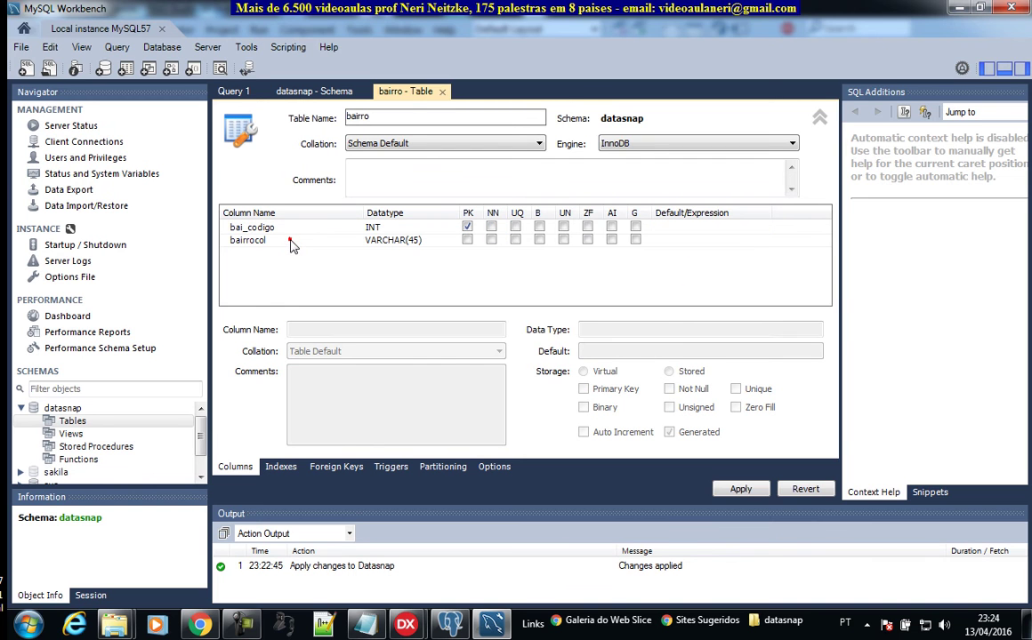
left_click(298, 240)
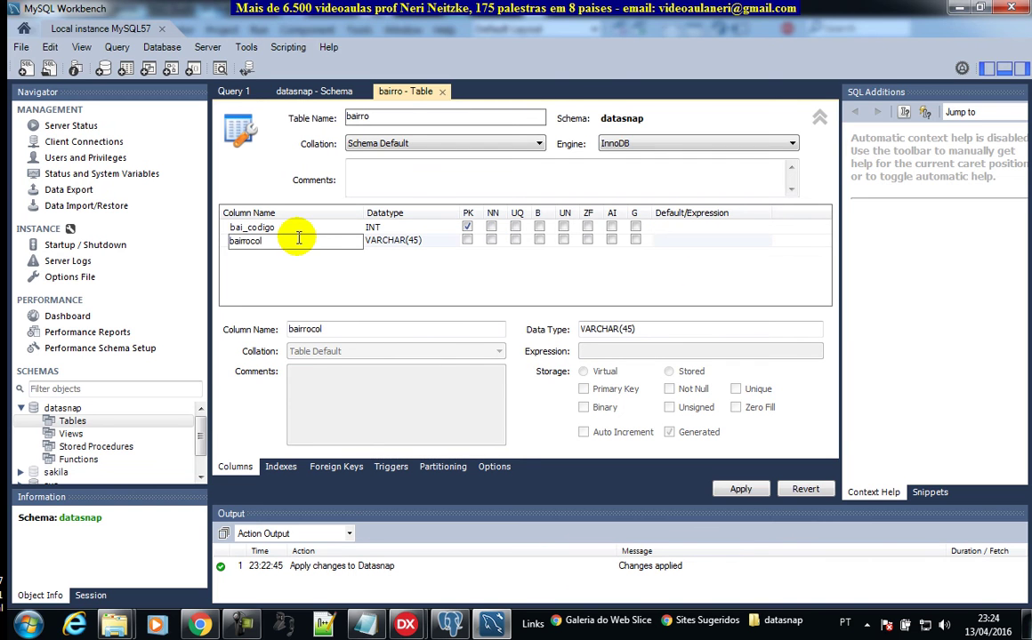
type("bai_descricao")
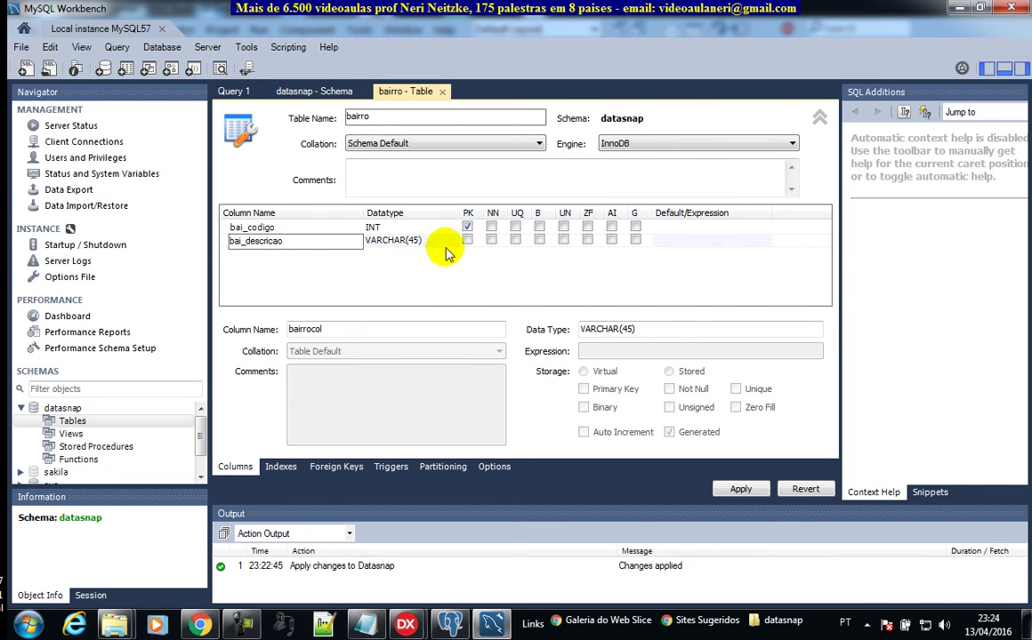
left_click(649, 266)
left_click(299, 226)
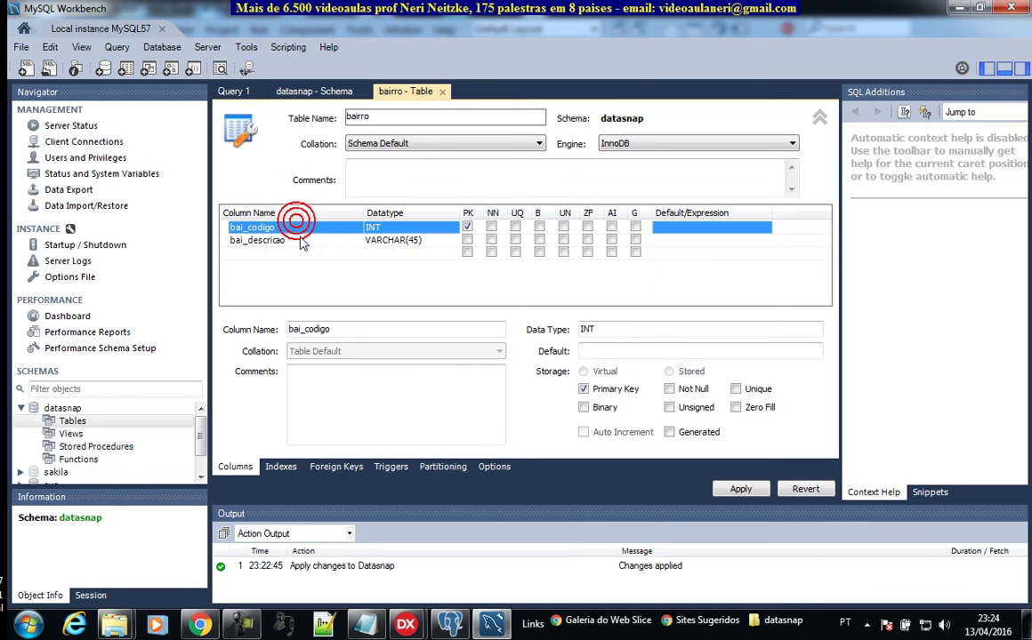
left_click(300, 238)
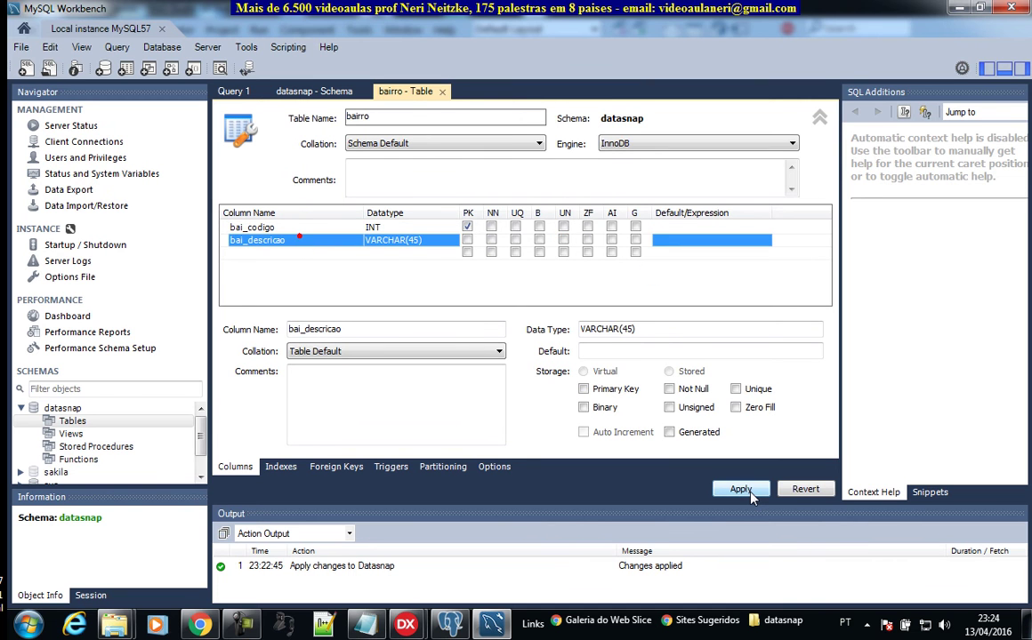
Step: Apply the bairro CREATE TABLE script, which fails with ERROR 1171
left_click(740, 490)
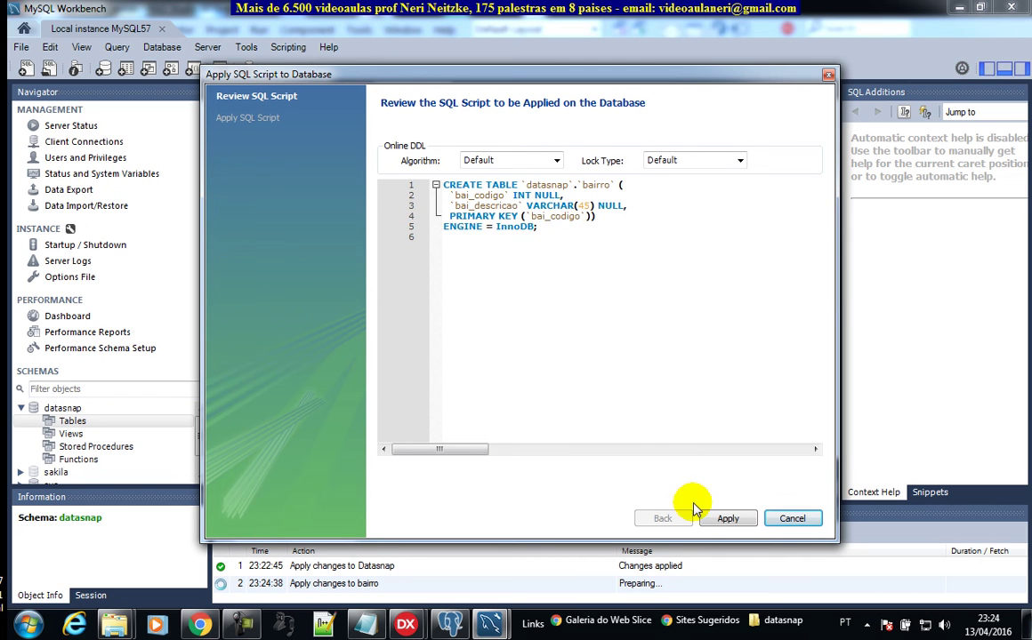
left_click(728, 520)
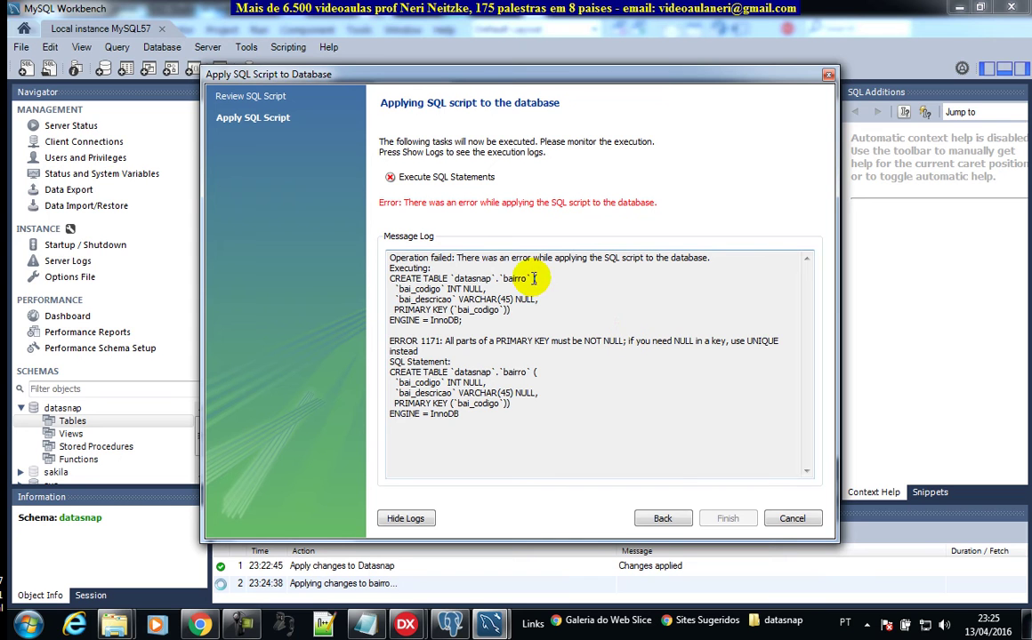
Step: Change bai_codigo to INT NOT NULL in the script and rerun it successfully
left_click(663, 518)
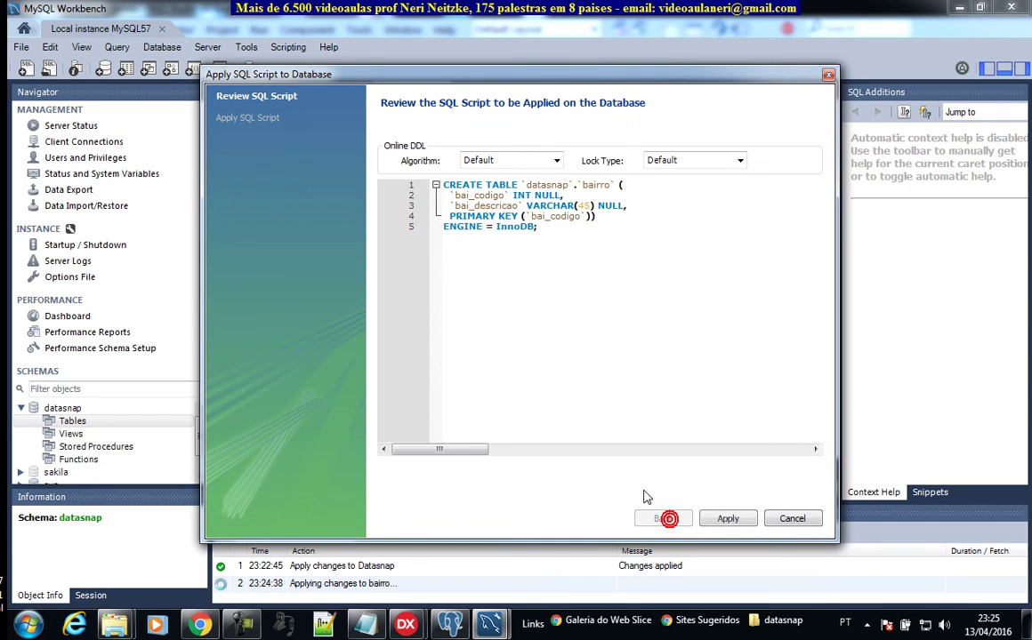
left_click(533, 194)
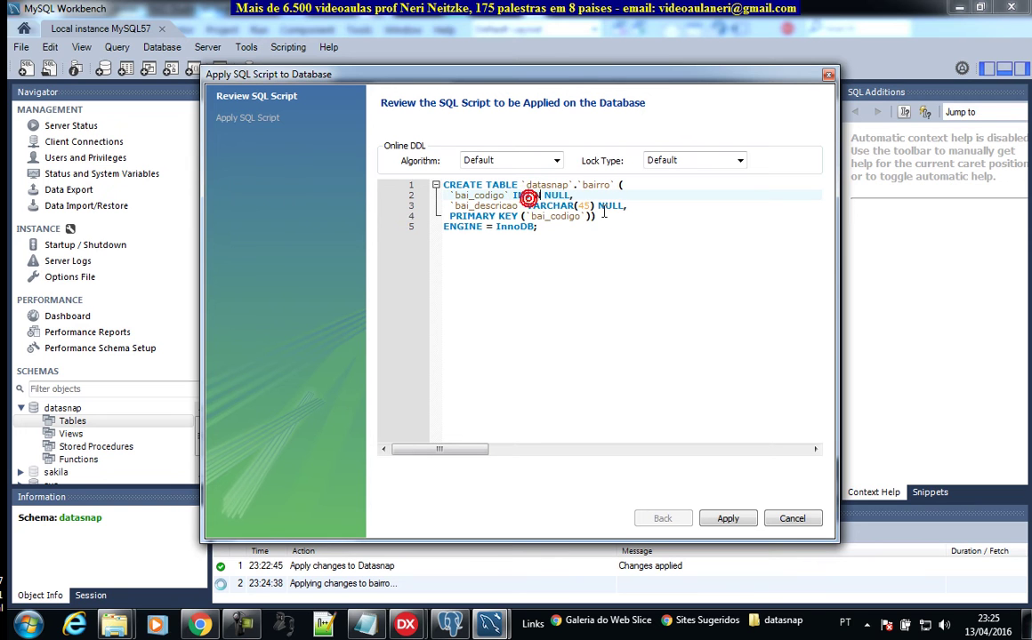
type("NOT")
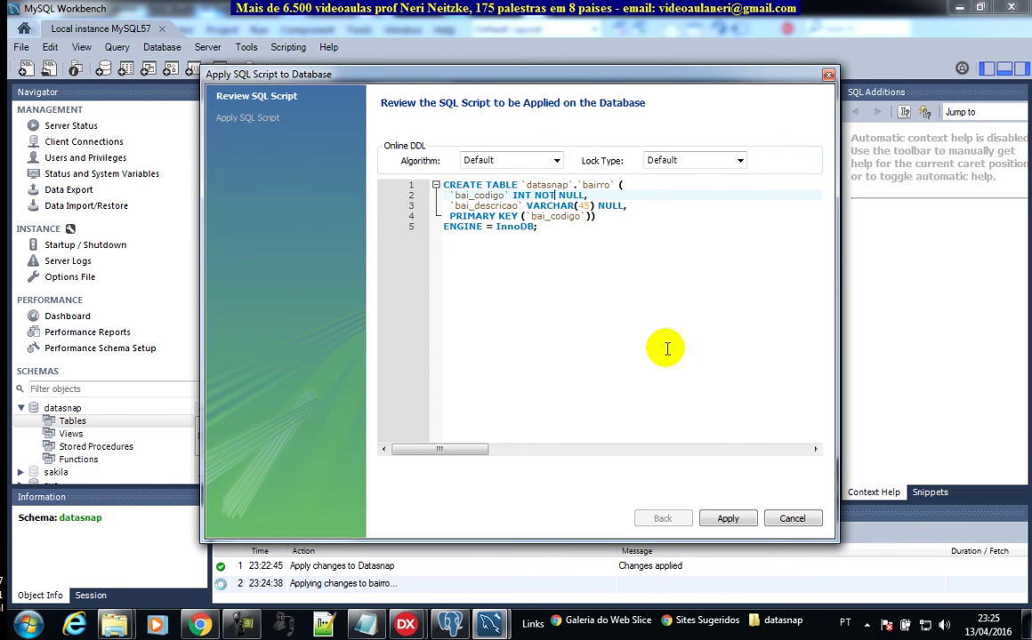
left_click(728, 519)
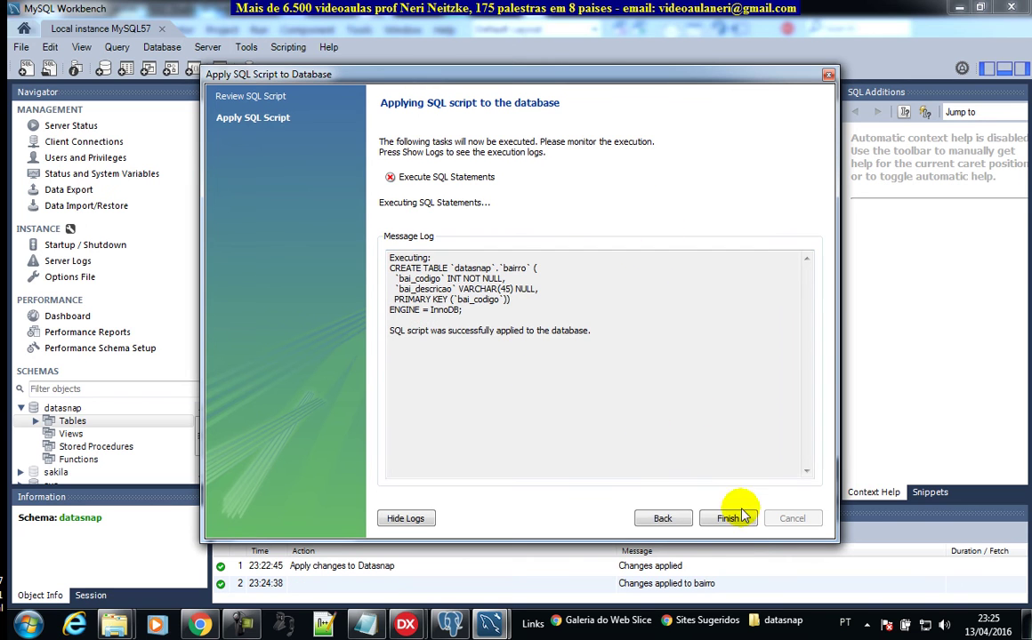
left_click(727, 519)
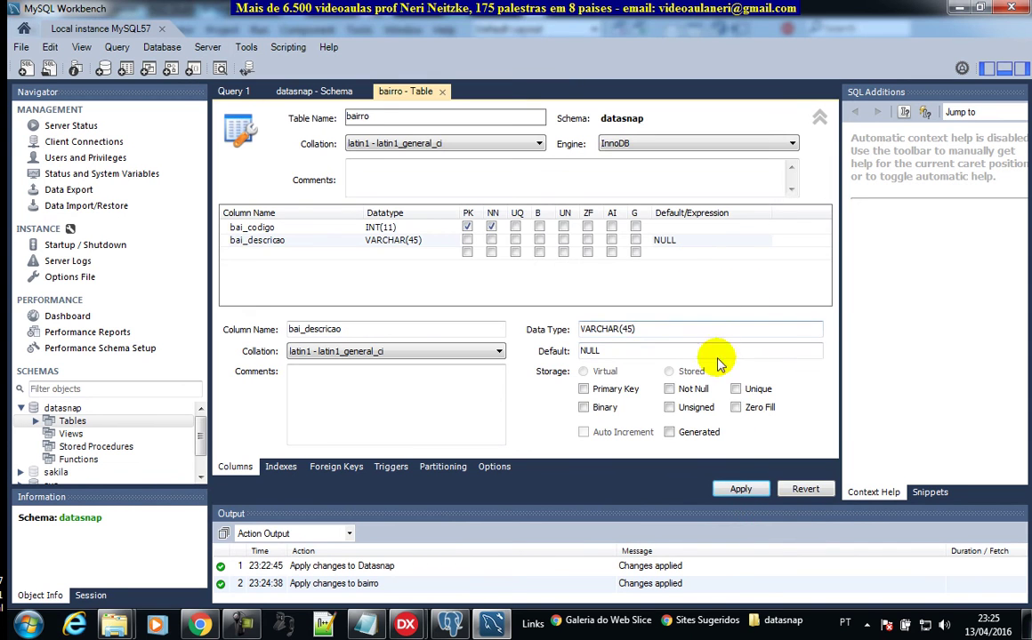
Step: Reapply bairro (no changes detected) and expand datasnap Tables to show the bairro node
left_click(742, 490)
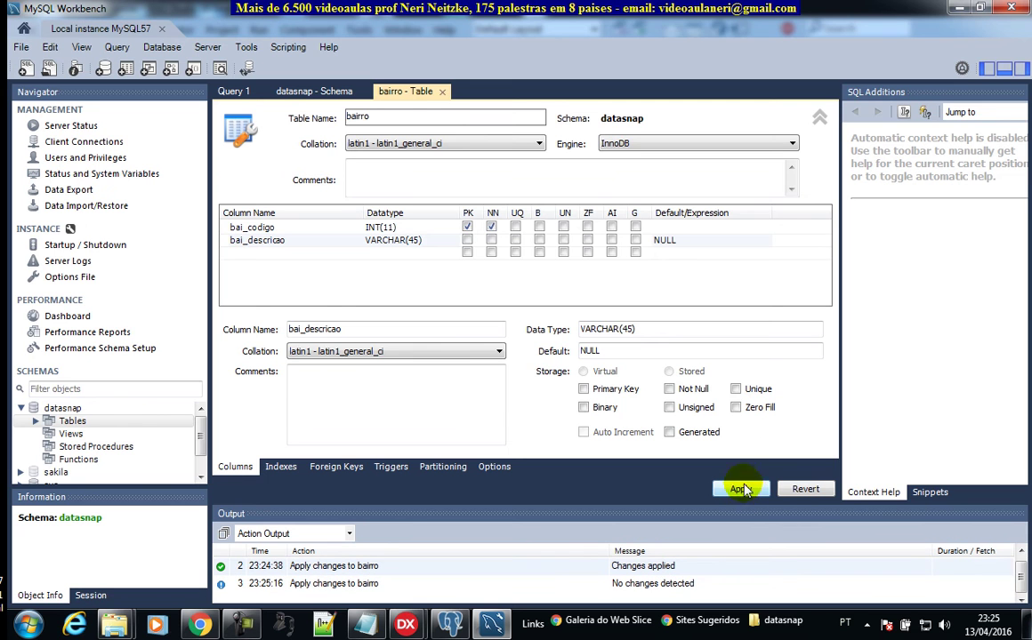
left_click_drag(208, 418, 379, 421)
left_click(35, 421)
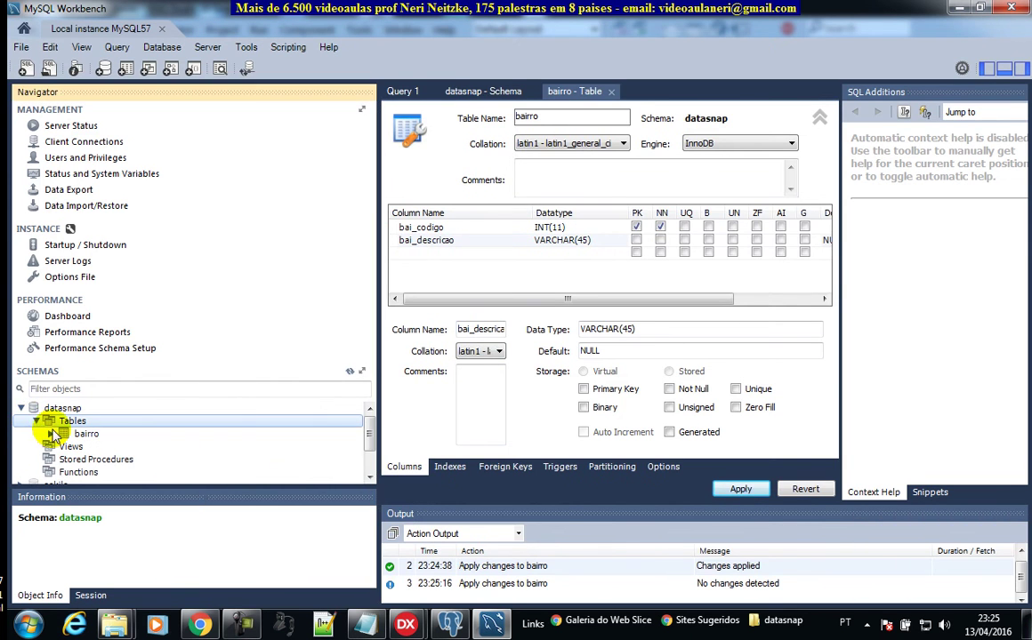
left_click(50, 434)
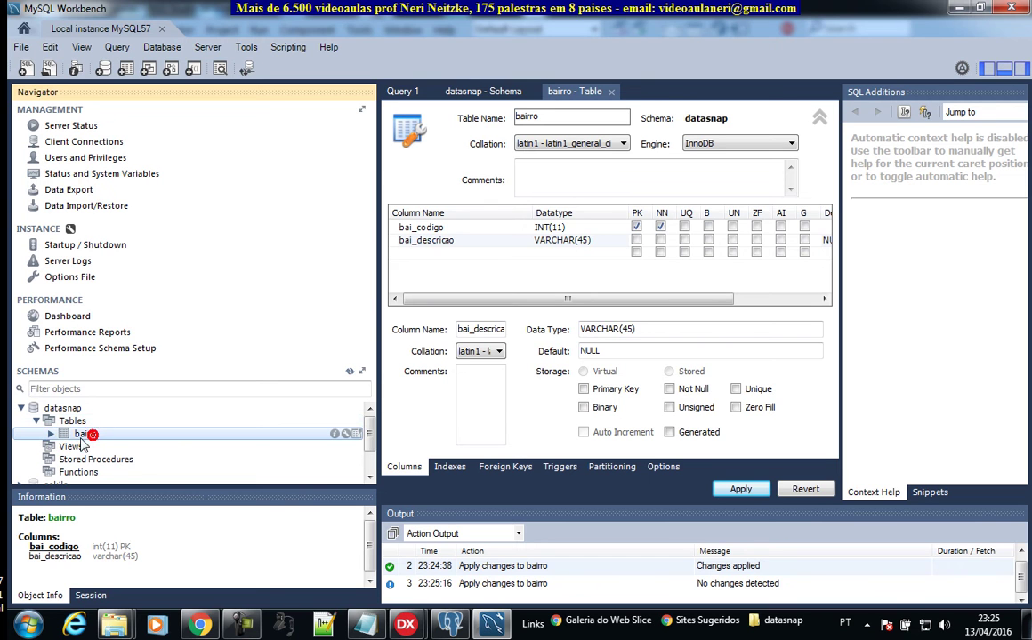
left_click(51, 437)
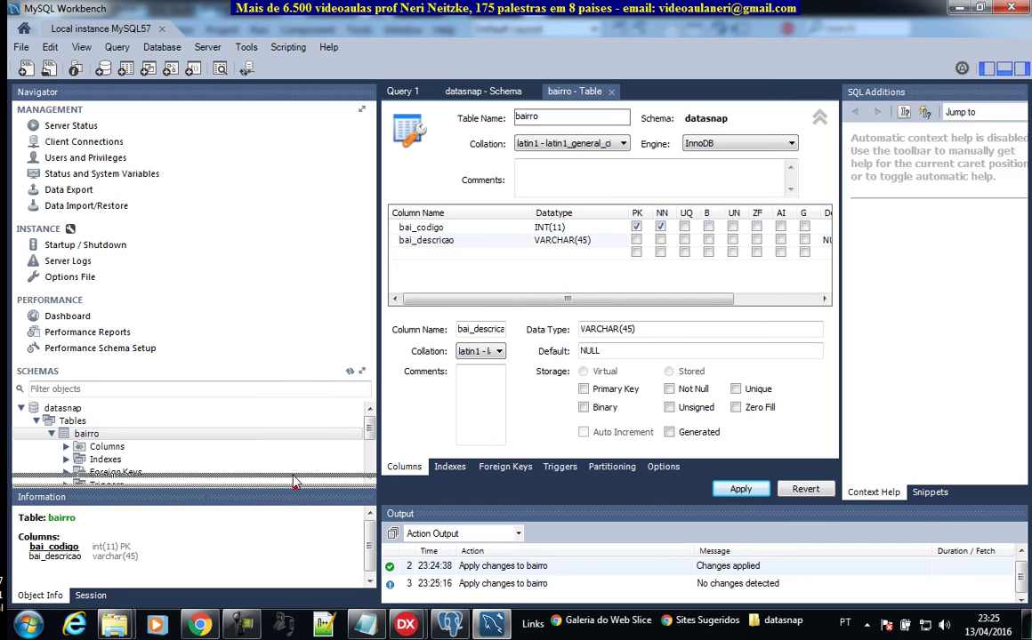
left_click_drag(295, 487, 295, 491)
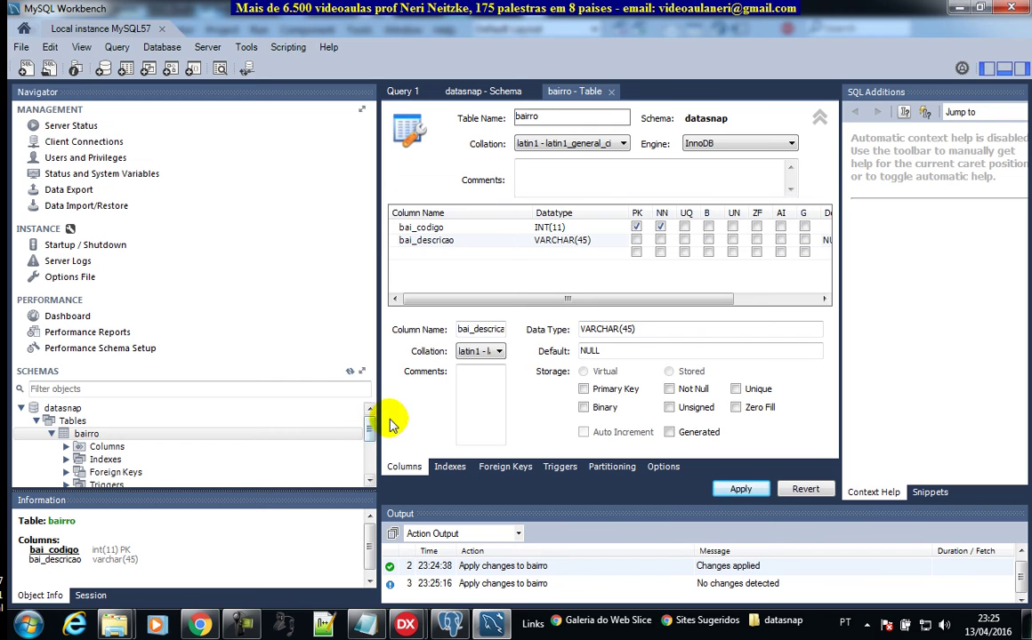
left_click(498, 94)
left_click(568, 94)
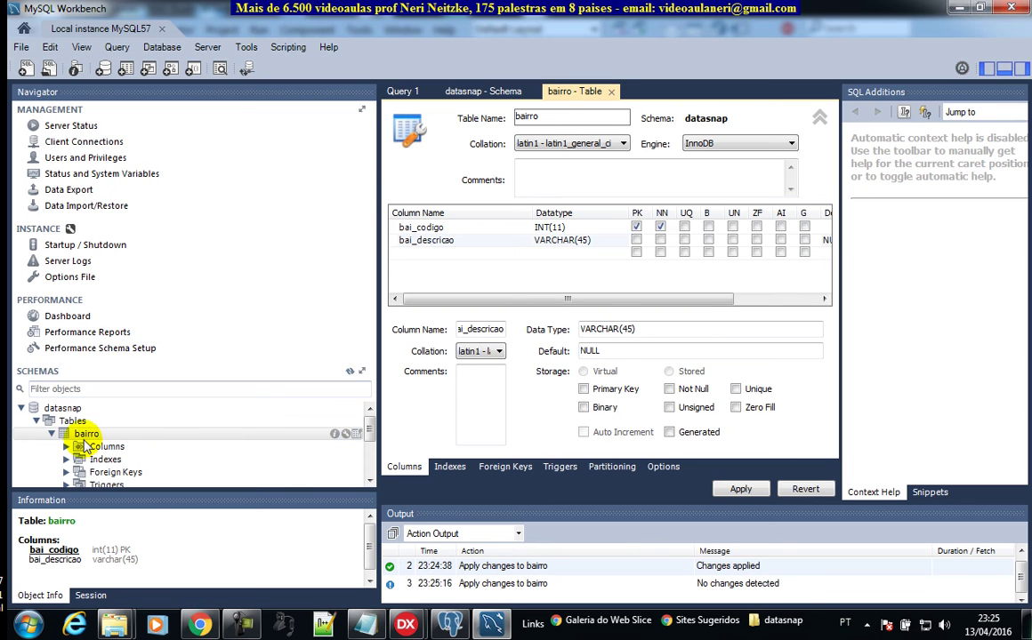
left_click(86, 435)
Step: Run Select Rows - Limit 1000 on bairro, returning 0 rows, and select the query line
right_click(86, 437)
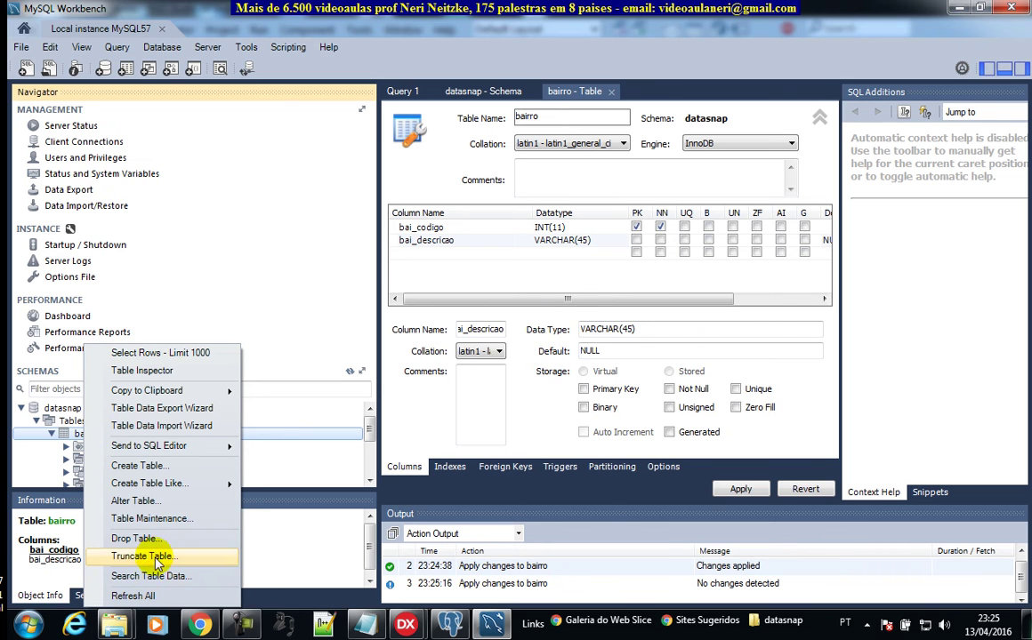
mouse_move(169, 454)
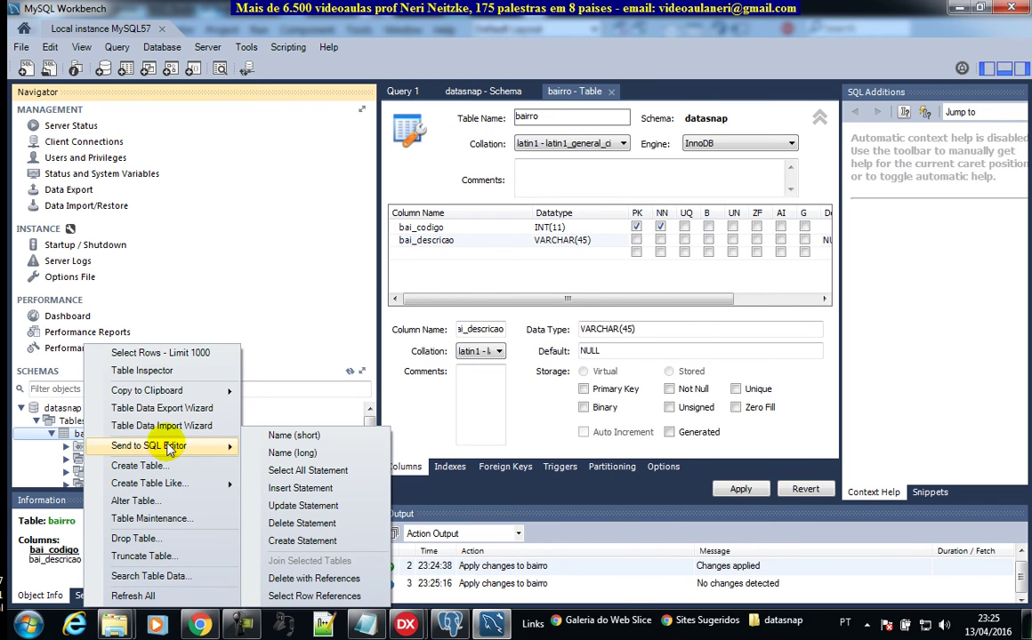
left_click(184, 353)
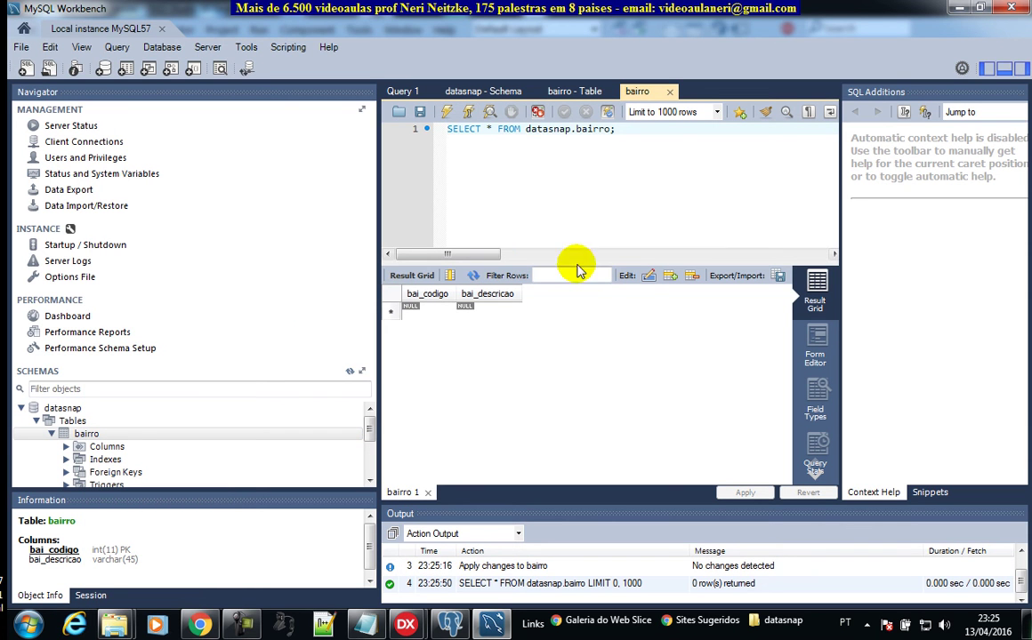
left_click(594, 189)
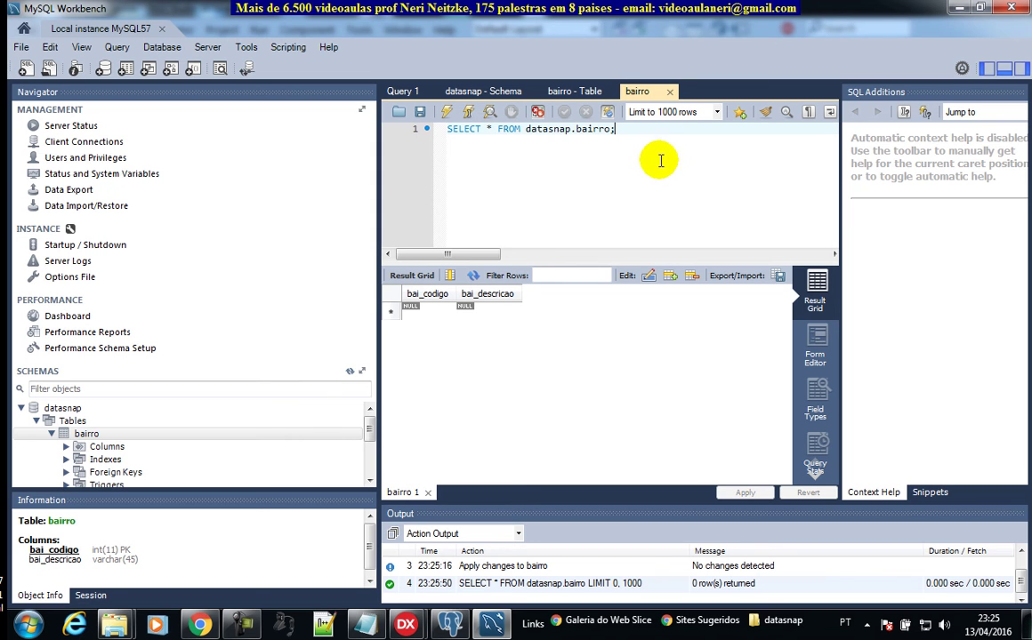
left_click(652, 127)
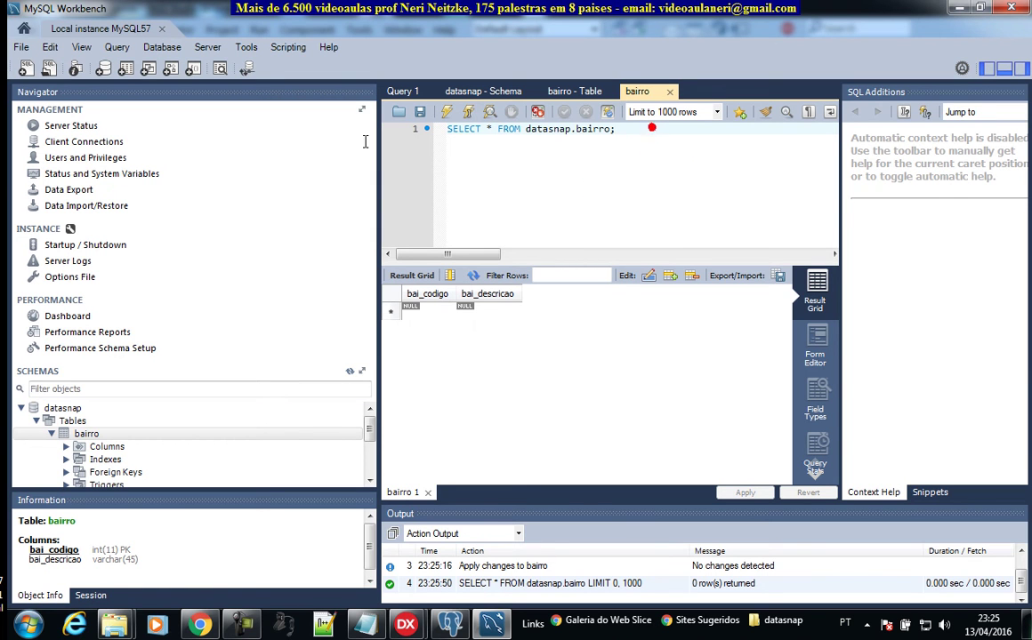
left_click(384, 123)
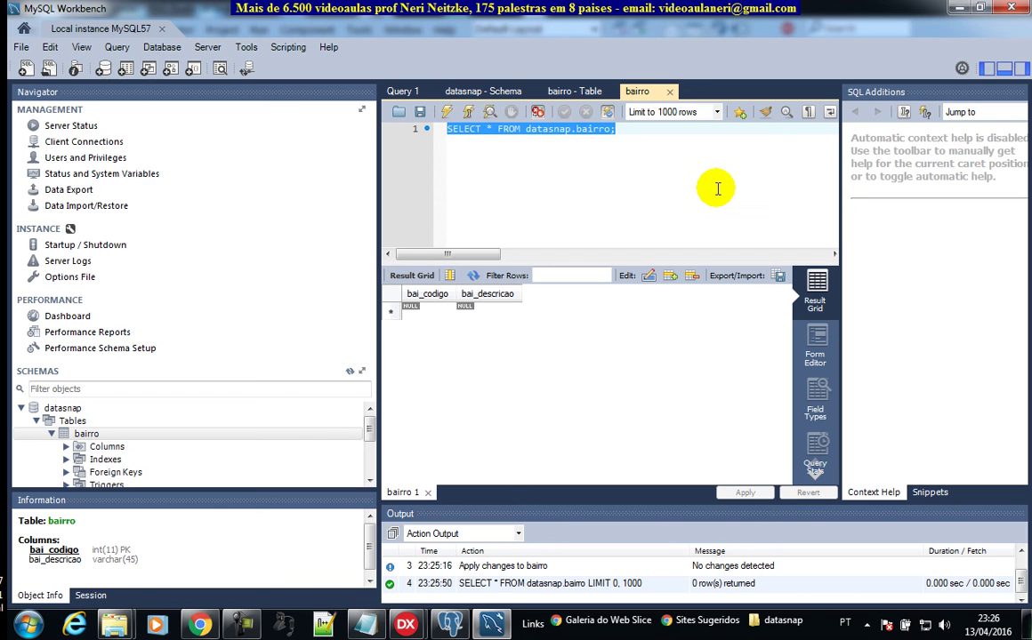
Step: Rewrite the query as INSERT INTO bairro VALUES (1, 'Centro') and execute it
key("Home")
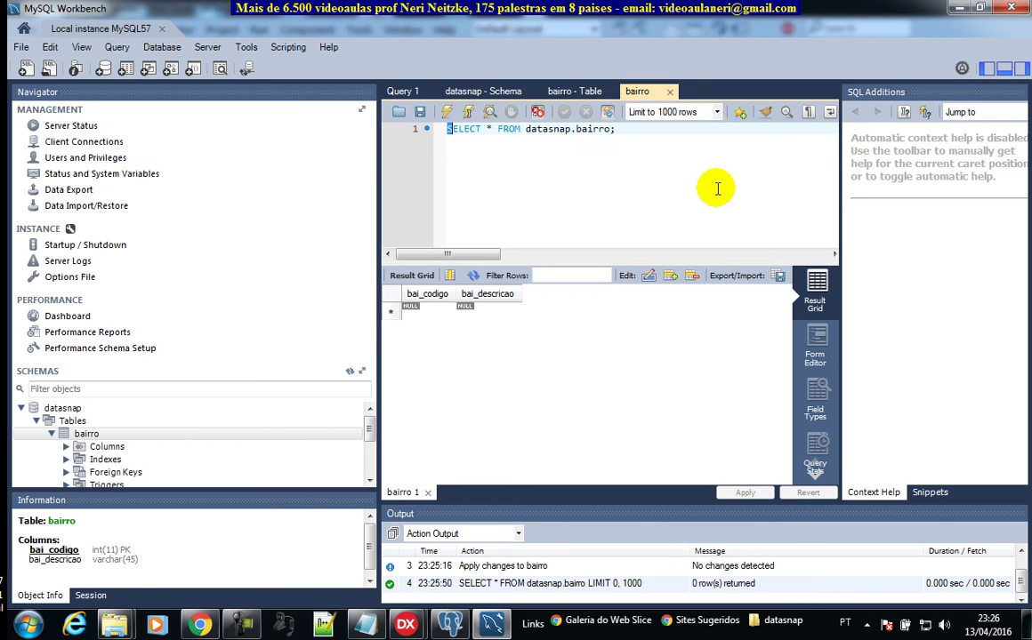
key("ctrl+shift+Right")
key("ctrl+shift+Right")
key("ctrl+shift+Right")
type("INSERTO")
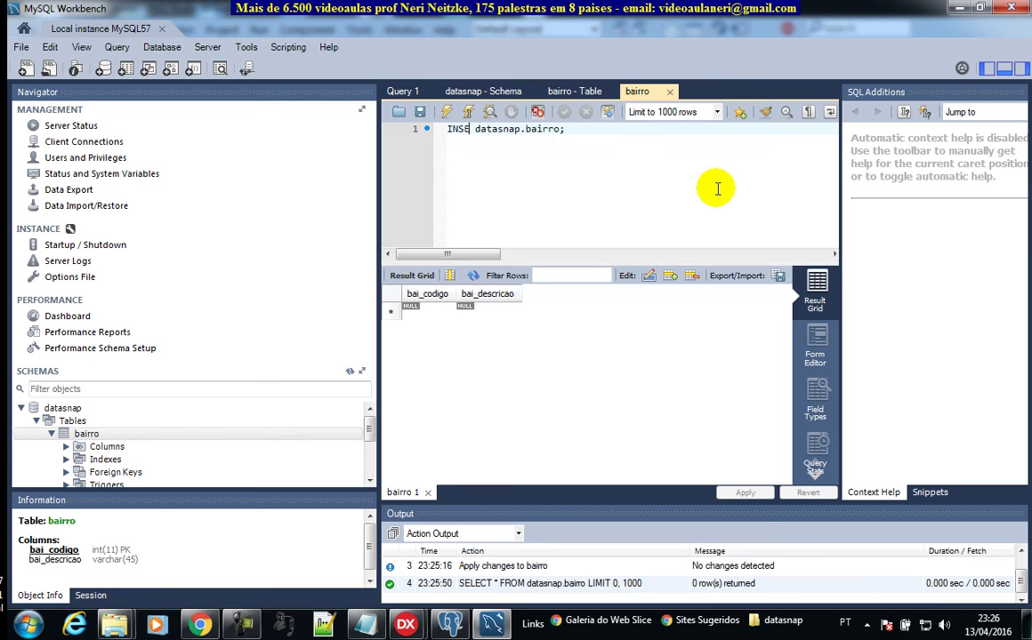
key("BackSpace")
type("INTO")
key("Delete")
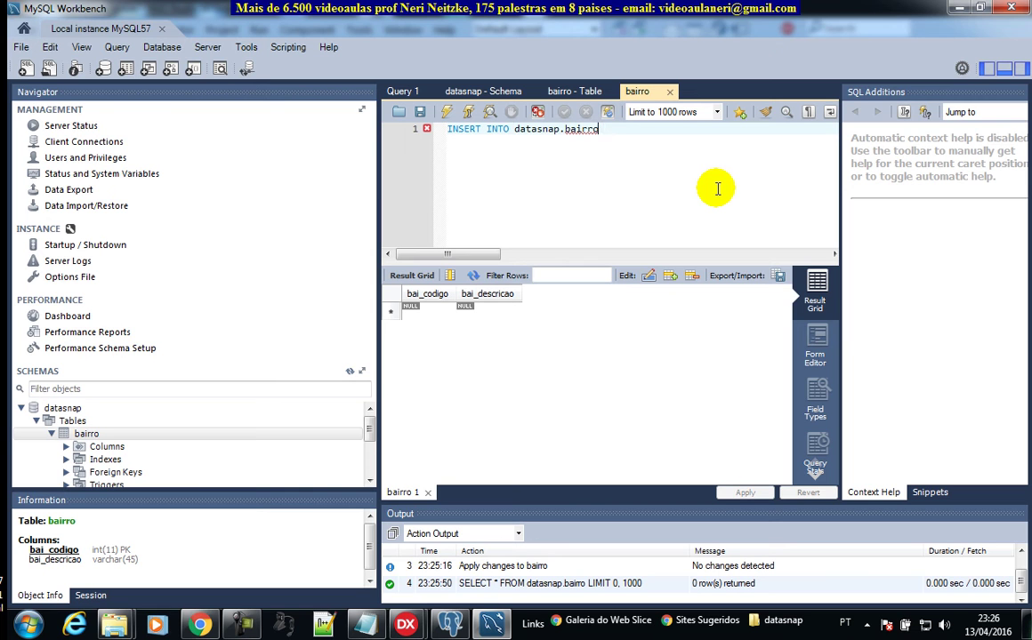
type("VALUES (1, 'Centro'")
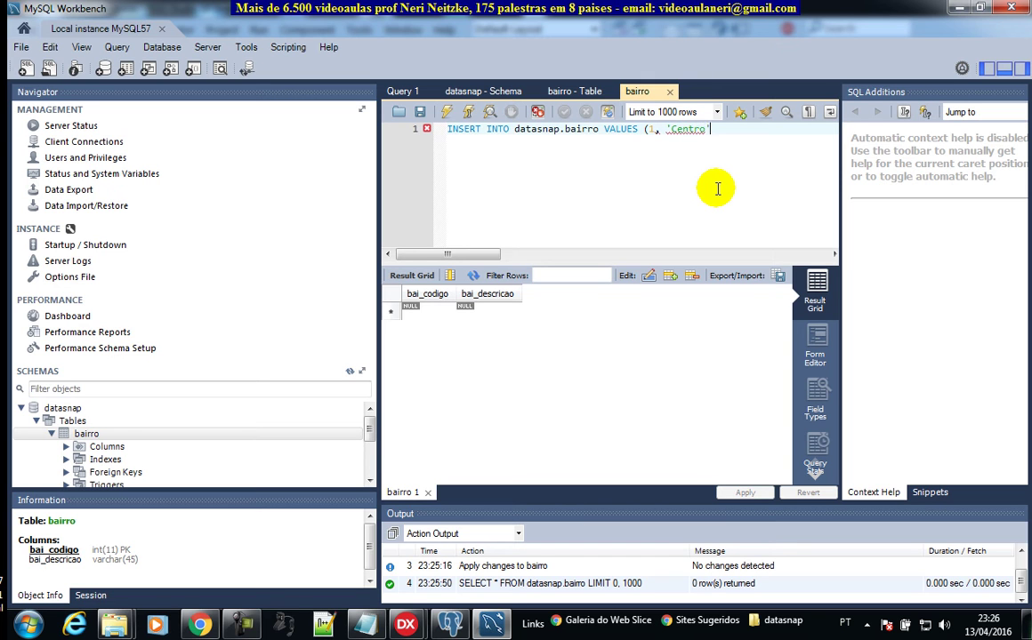
type(");")
key("ctrl+a")
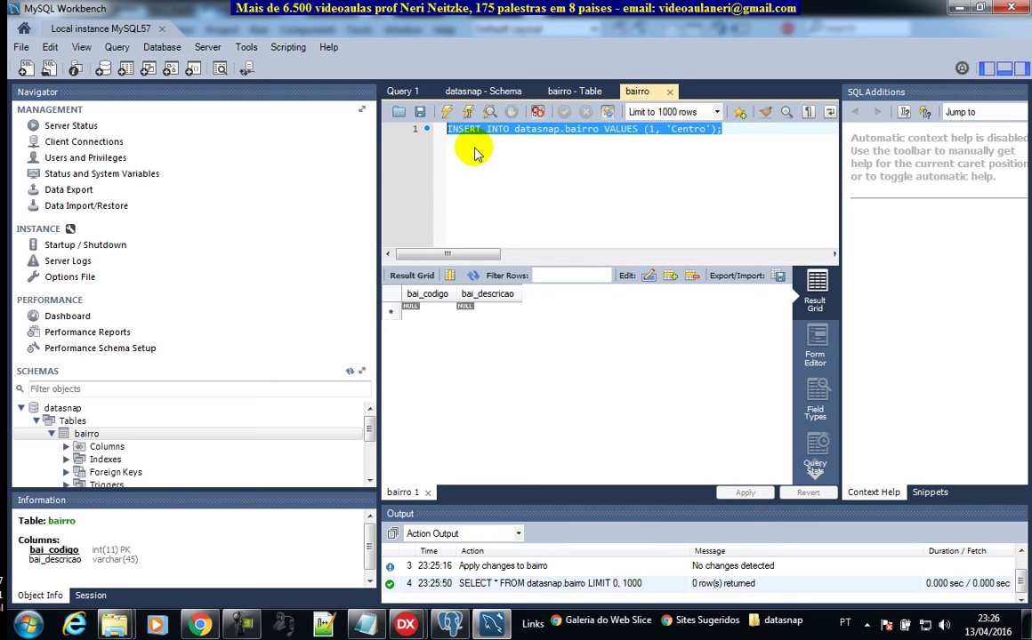
left_click(447, 112)
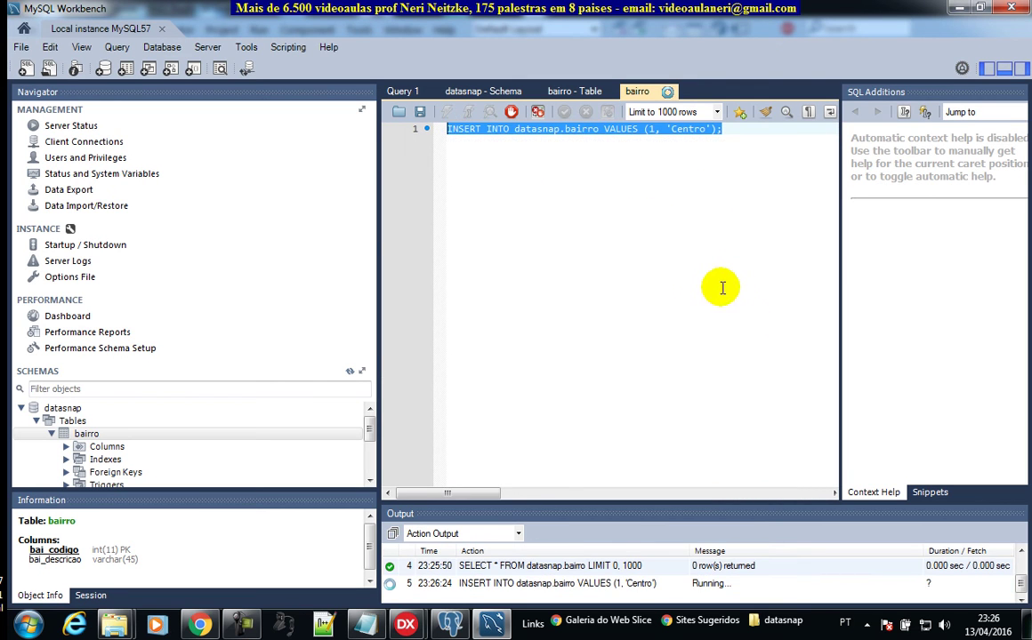
Step: Change the values to (2, 'Braganholo'), execute, then type select * from bairro
mouse_move(656, 503)
left_mouse_down()
mouse_move(663, 322)
mouse_move(675, 292)
mouse_move(631, 285)
left_mouse_up()
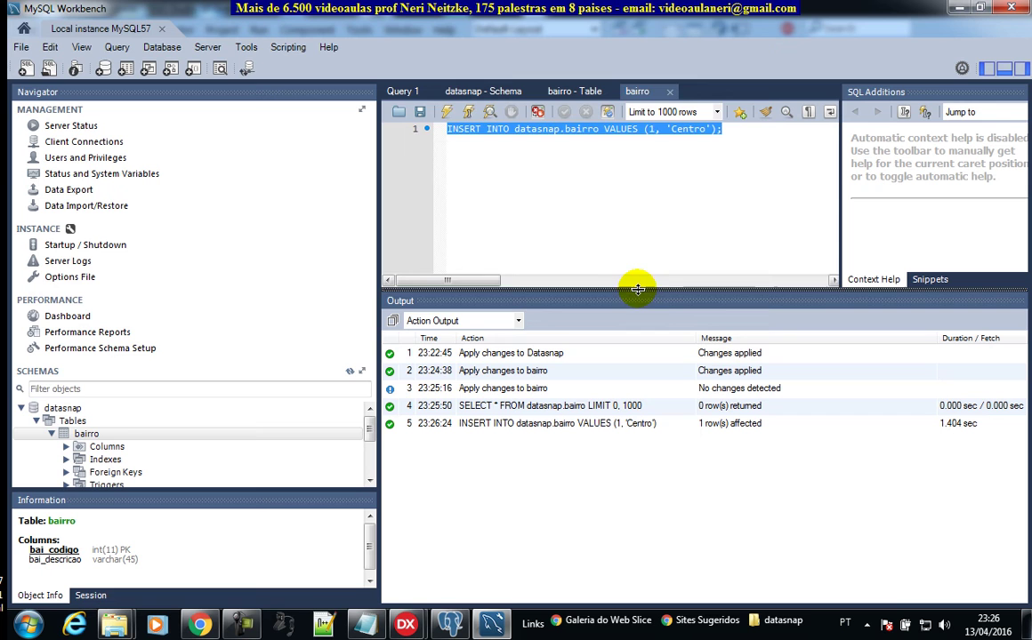
left_click(707, 157)
double_click(652, 129)
type("2")
double_click(686, 130)
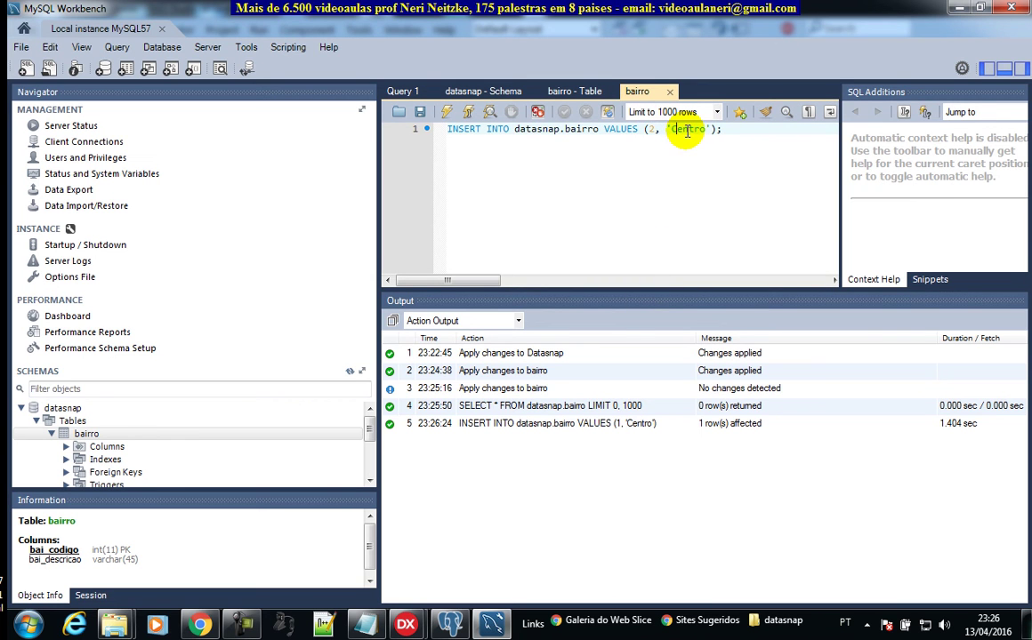
double_click(687, 130)
type("Braganholo")
left_click(449, 112)
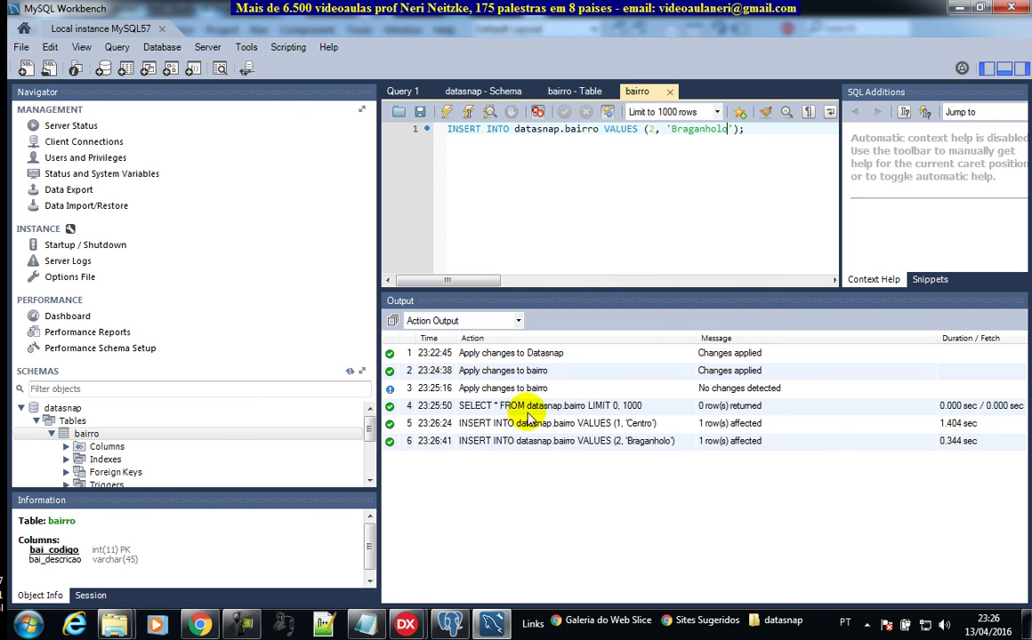
left_click_drag(765, 129, 334, 126)
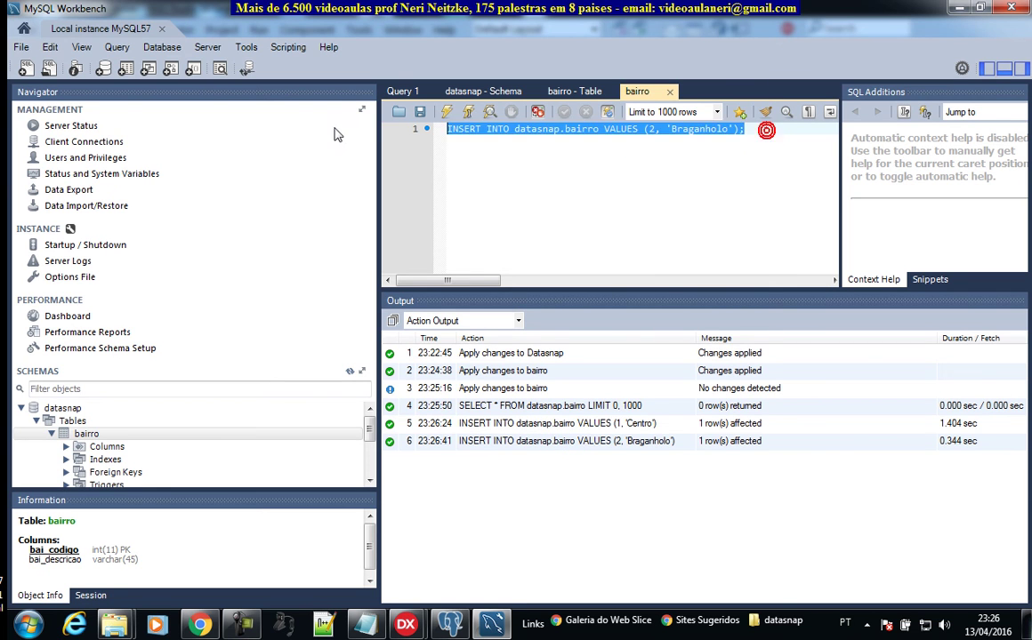
type("select * from bairr")
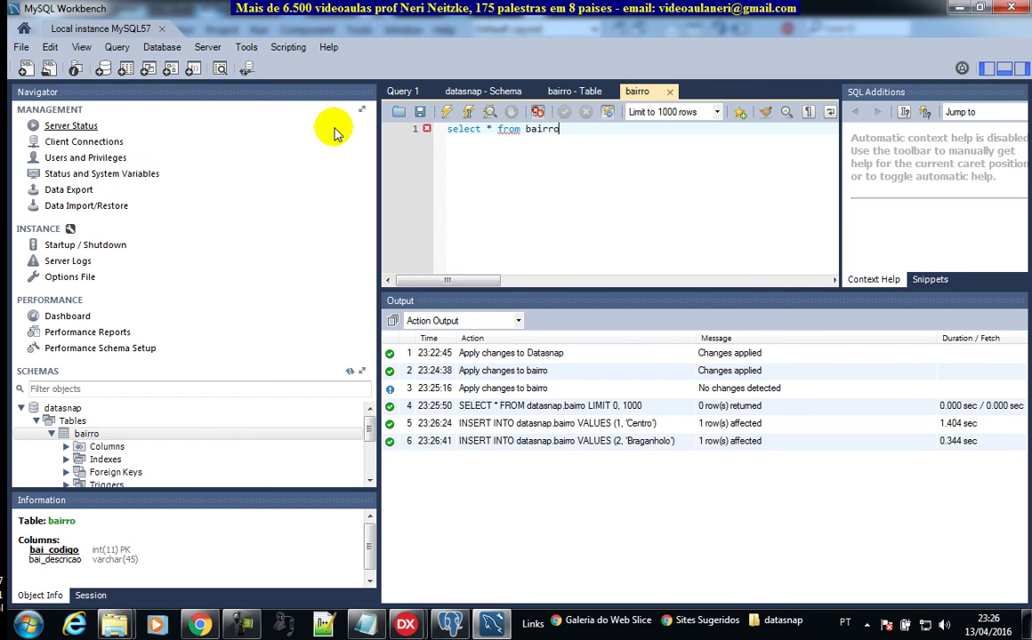
type("o")
Step: Run select * from datasnap.bairro to list rows 1 Centro and 2 Braganholo, then enlarge the result grid
left_click(447, 114)
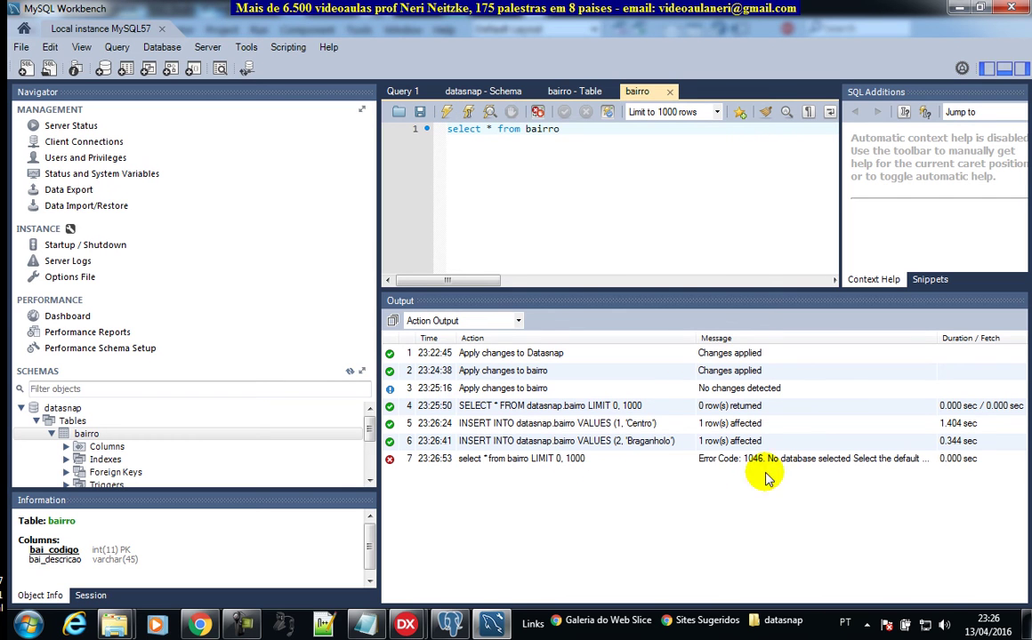
left_click(526, 129)
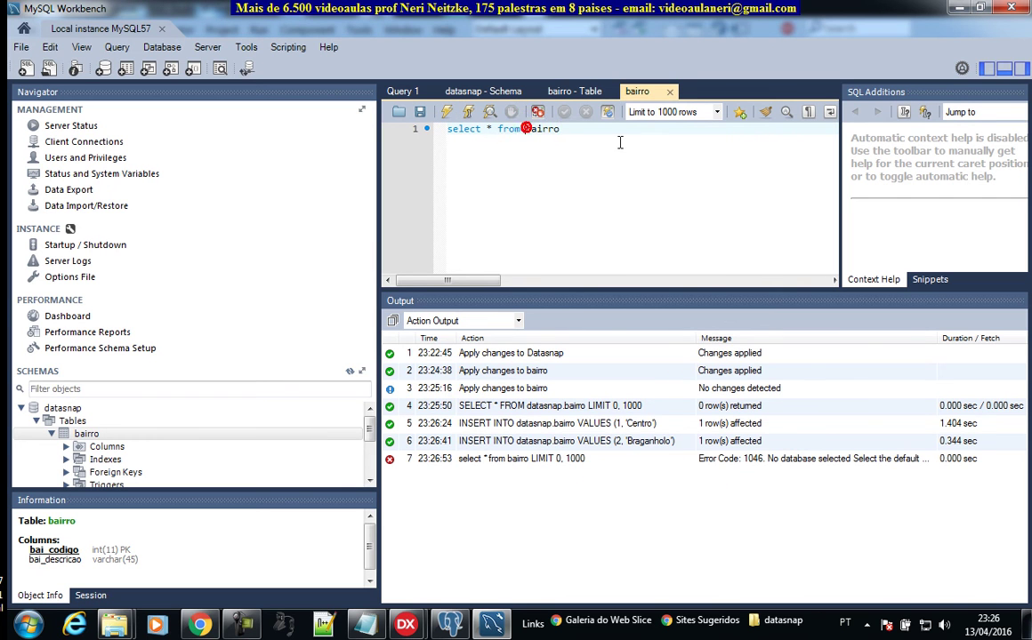
type("datasnap.")
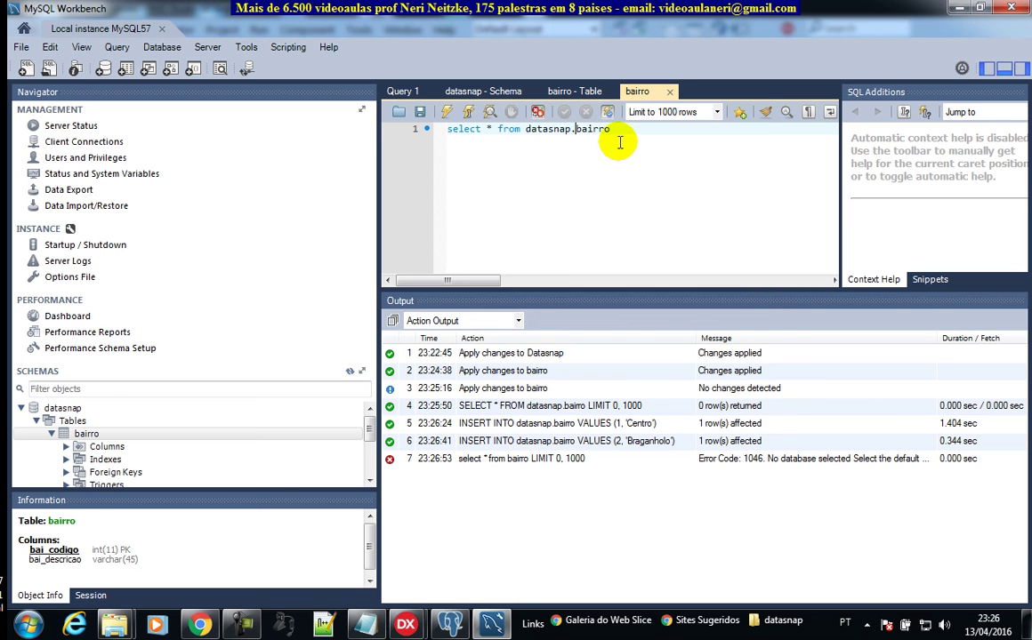
left_click(449, 112)
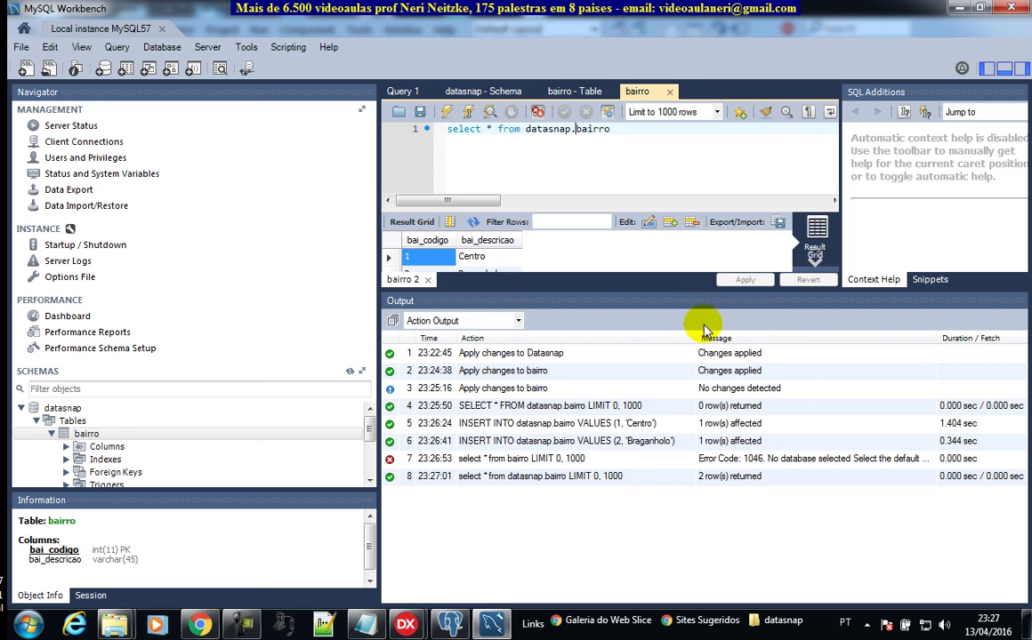
left_click_drag(687, 293, 643, 375)
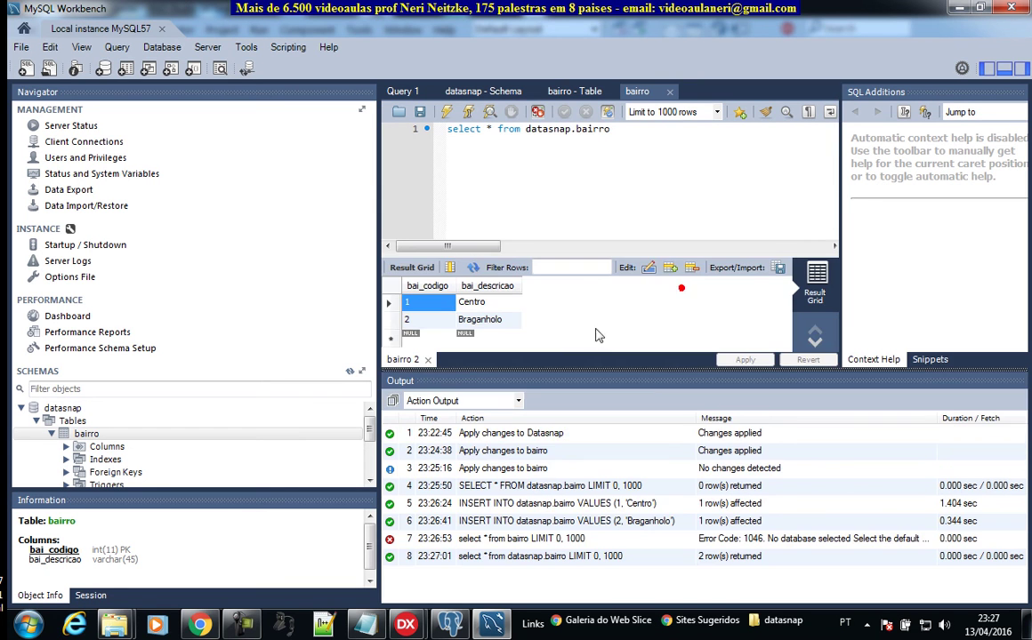
left_click(635, 364)
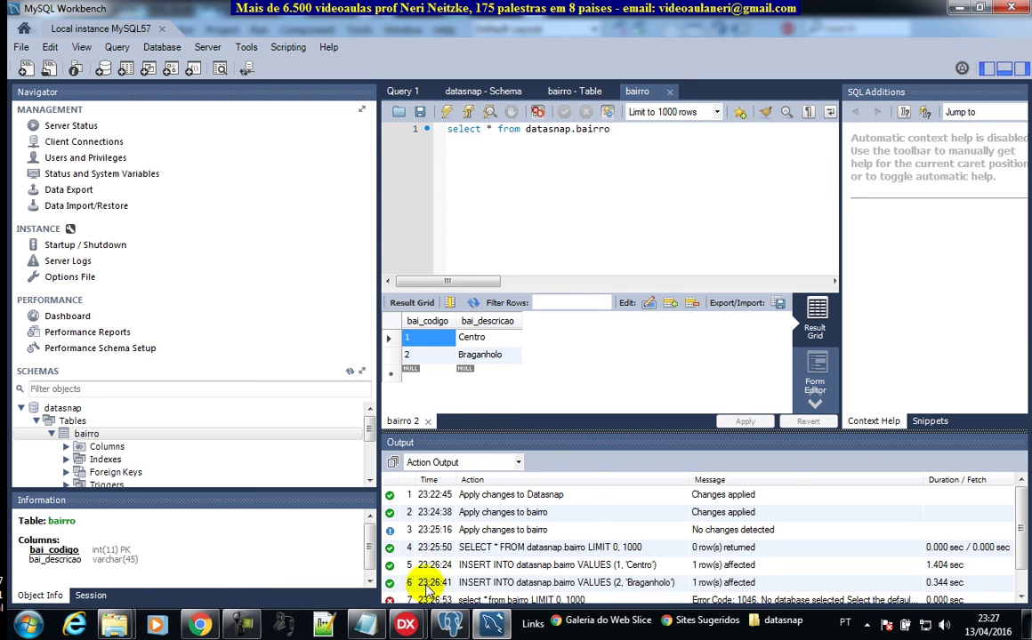
Step: Switch from MySQL Workbench to the Project4MultiDevice window in RAD Studio
mouse_move(416, 630)
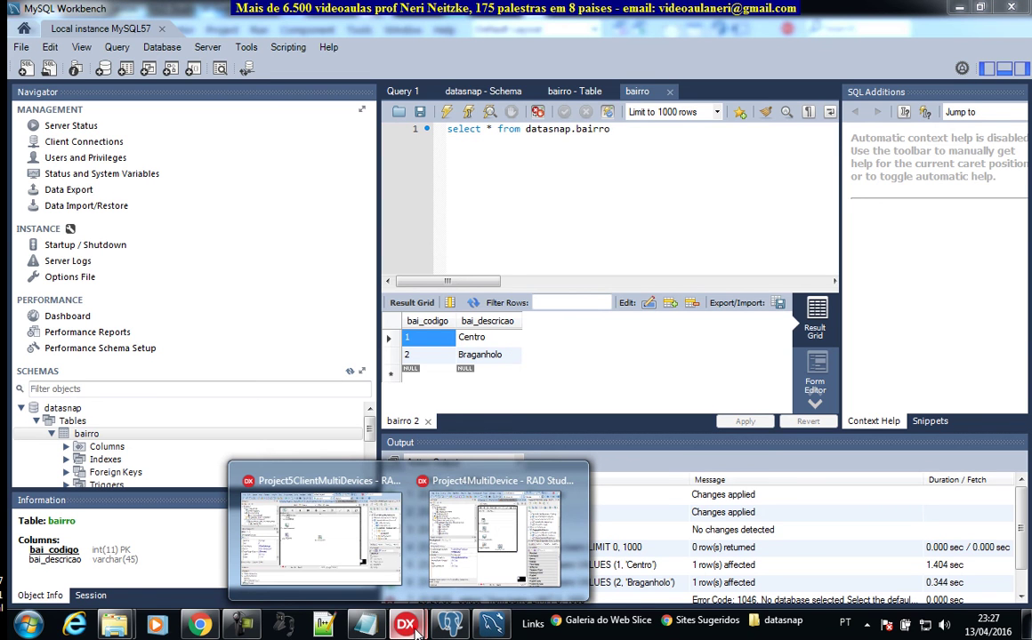
left_click(472, 559)
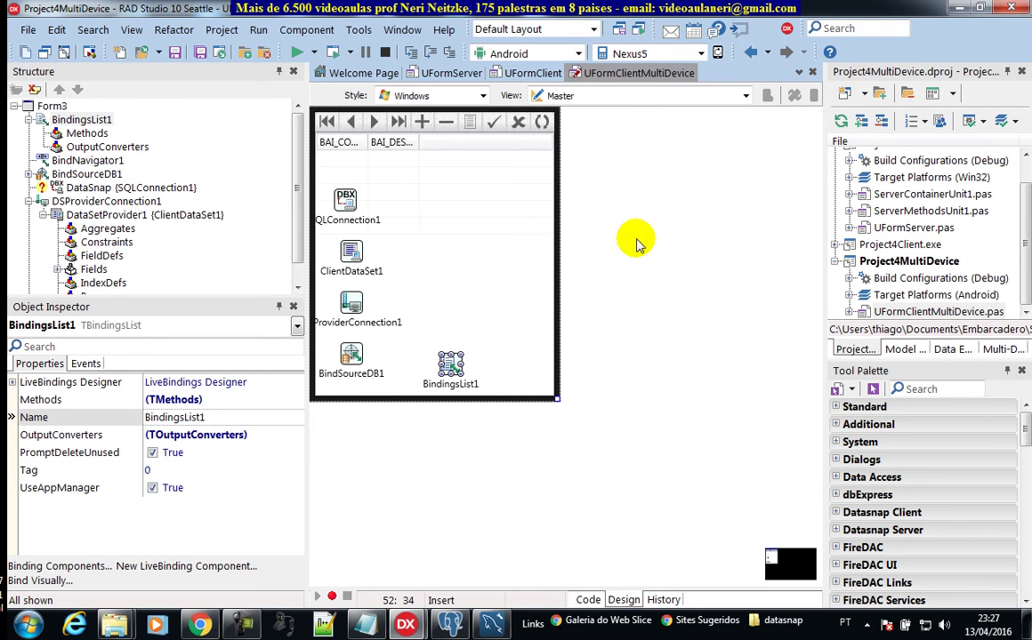
Step: Close the Project4MultiDevice project group with File > Close All
left_click(27, 31)
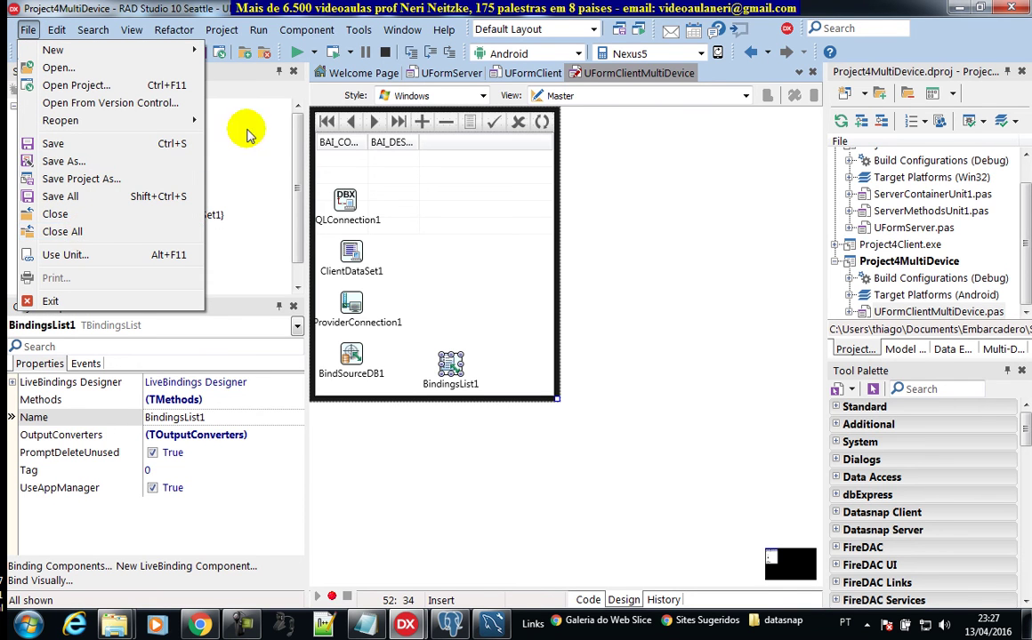
left_click(720, 214)
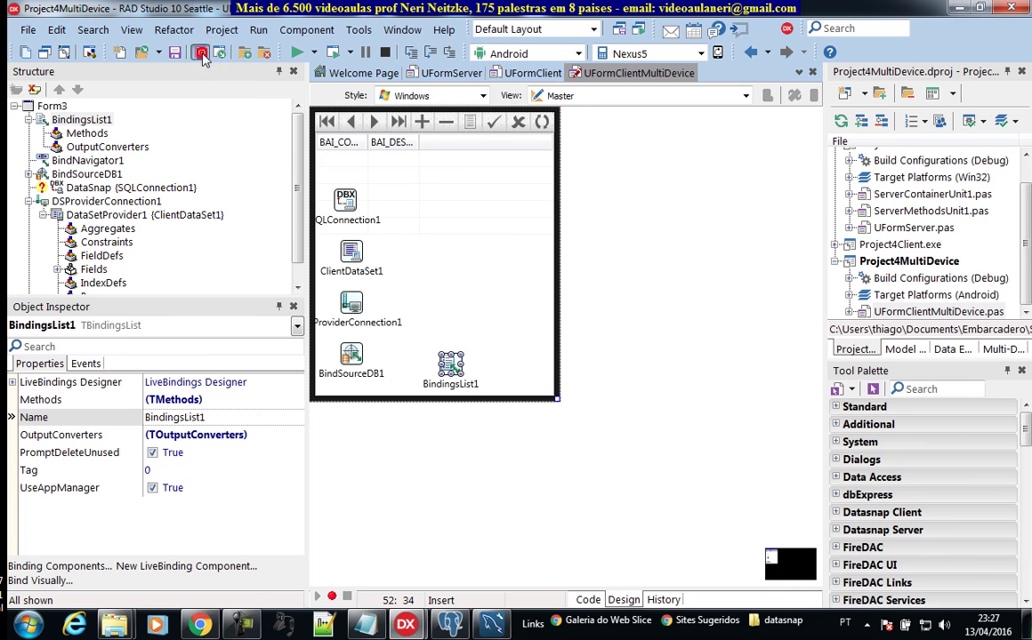
left_click(28, 30)
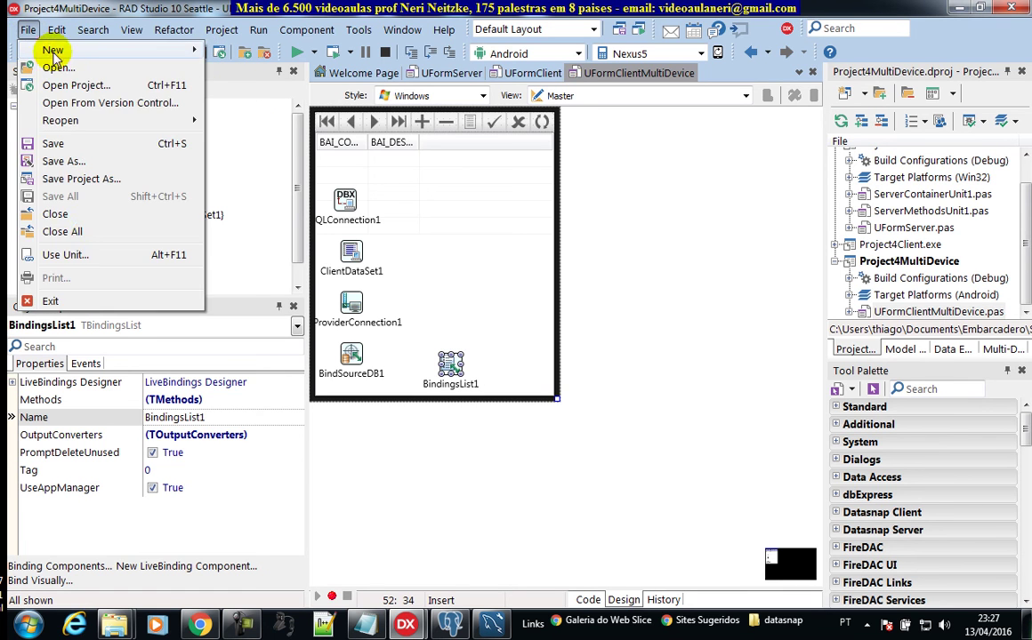
left_click(93, 229)
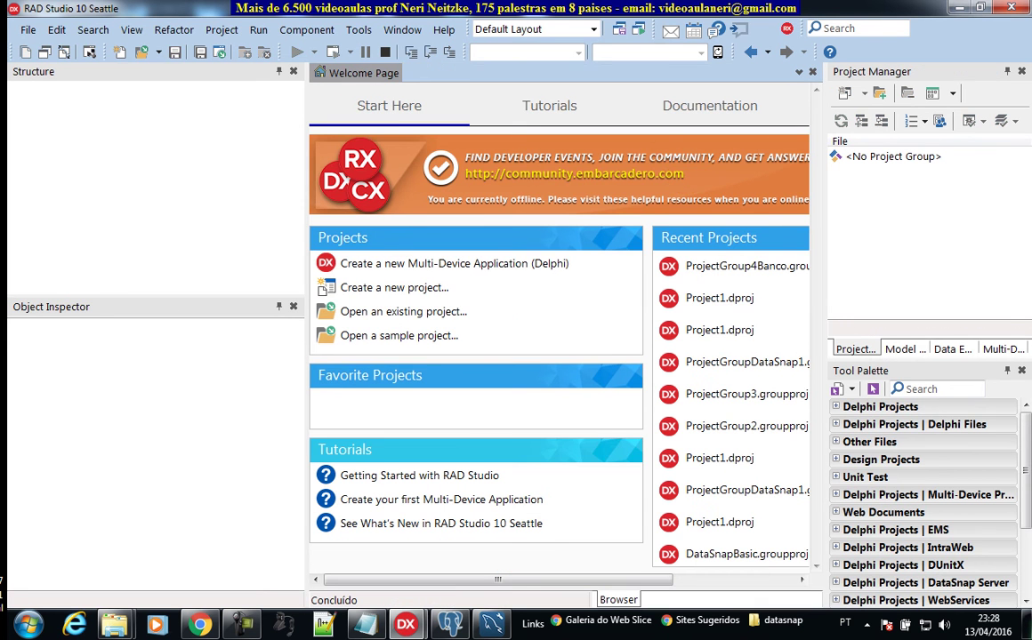
Step: Start the DataSnap Server wizard from File > New > Other
left_click(27, 30)
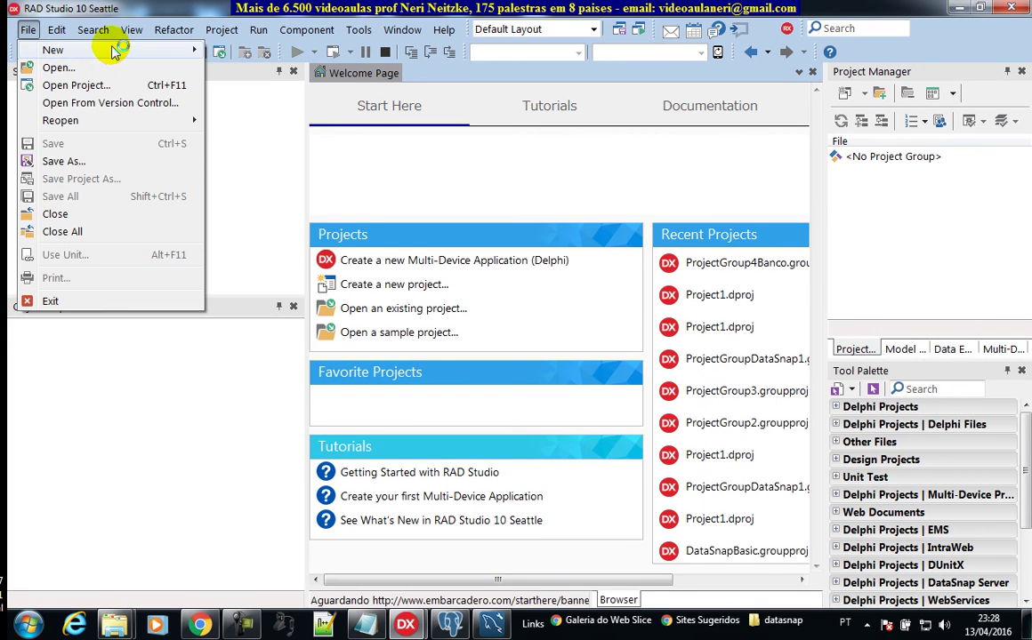
mouse_move(173, 50)
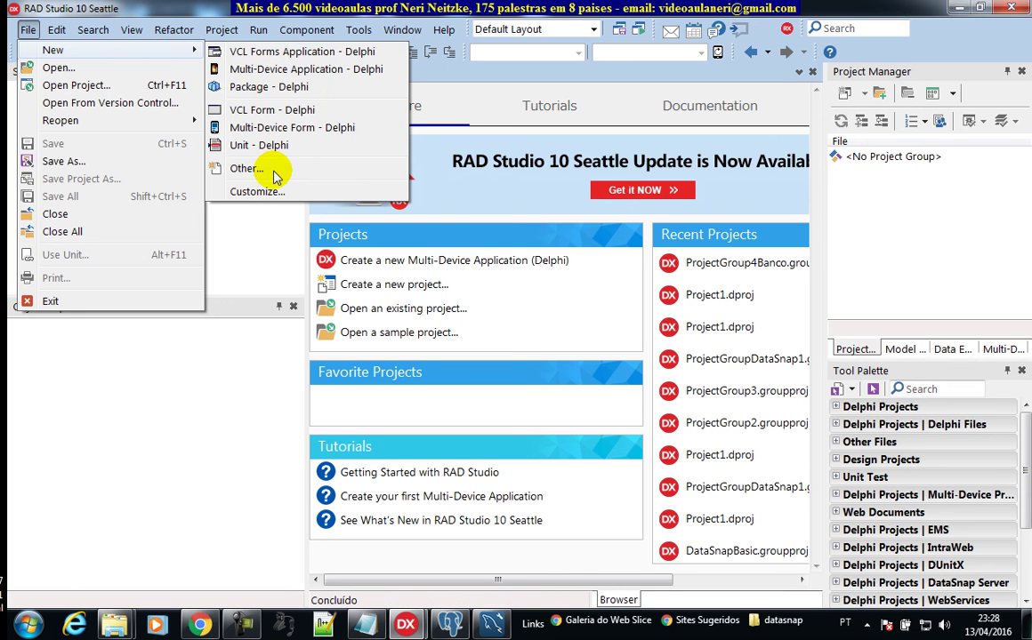
left_click(270, 169)
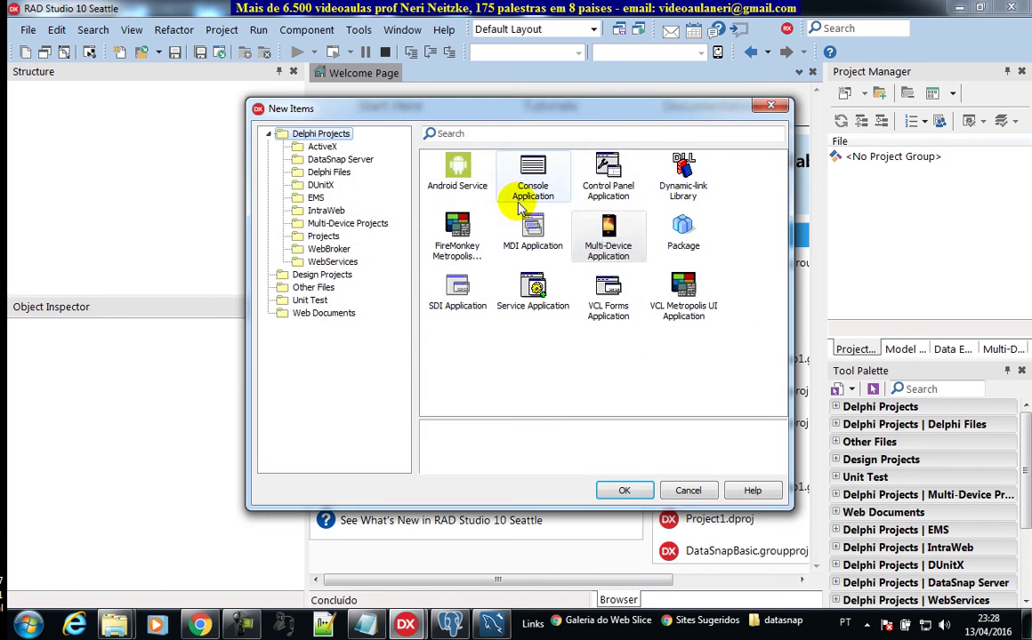
left_click(340, 160)
left_click(516, 182)
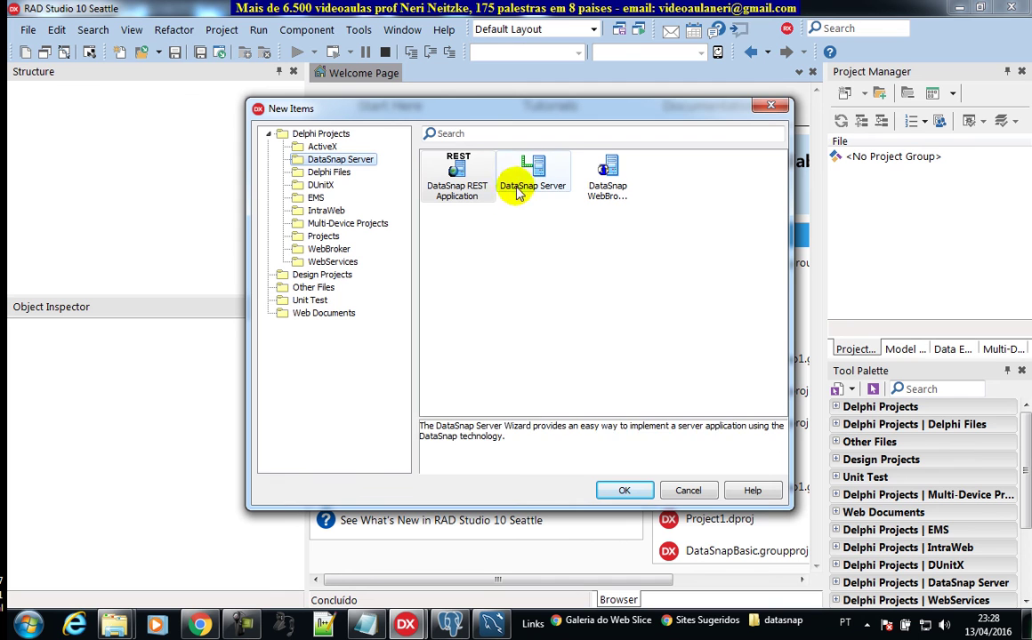
left_click(631, 494)
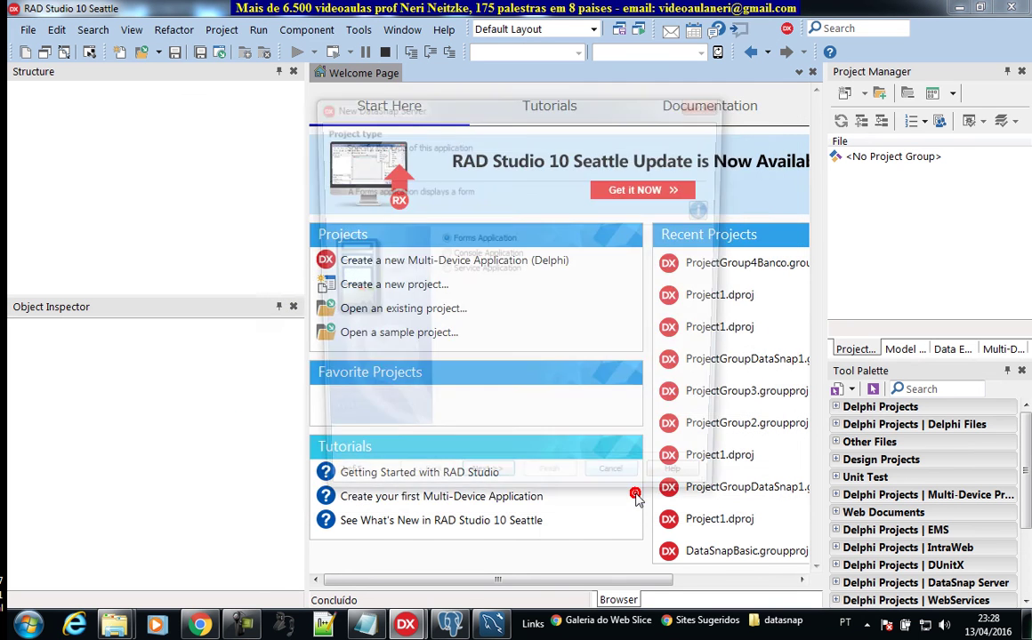
Step: Finish the wizard with VCL application, TCP/IP, sample methods and the TDSServerModule ancestor
left_click(484, 494)
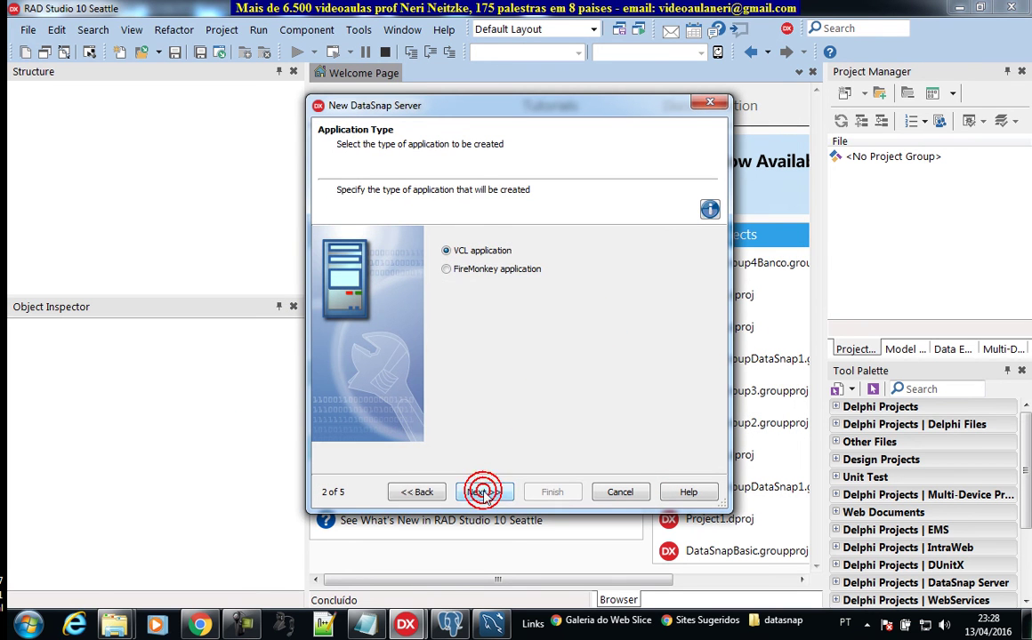
left_click(484, 494)
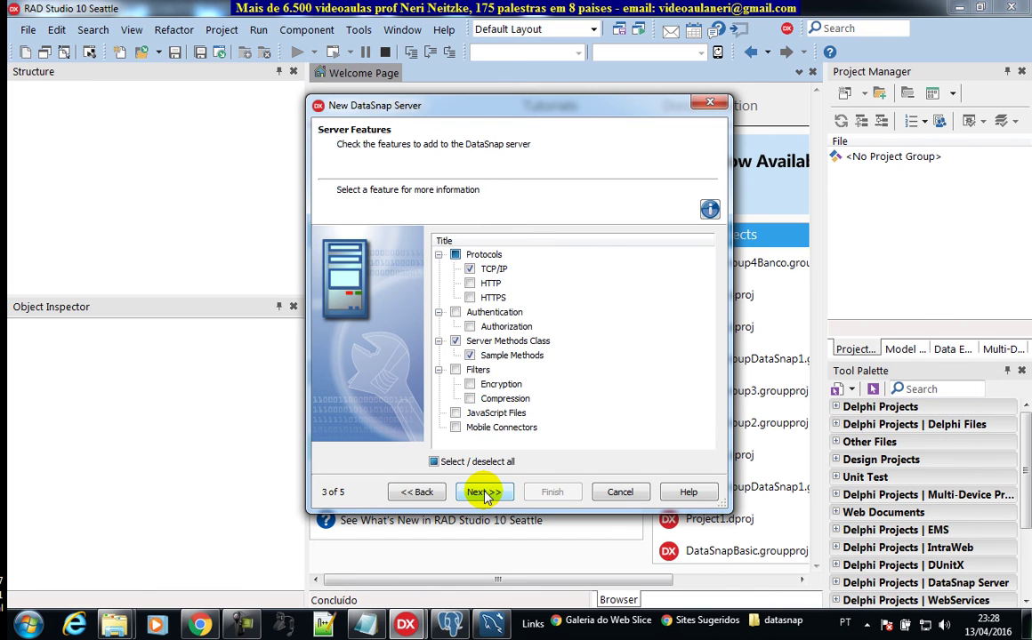
left_click(484, 493)
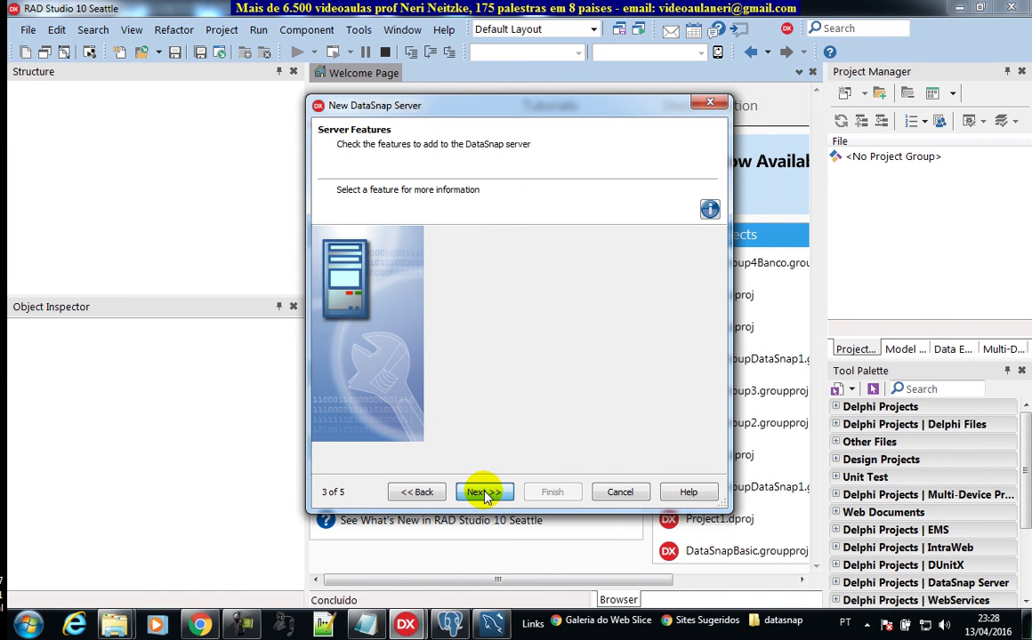
left_click(485, 494)
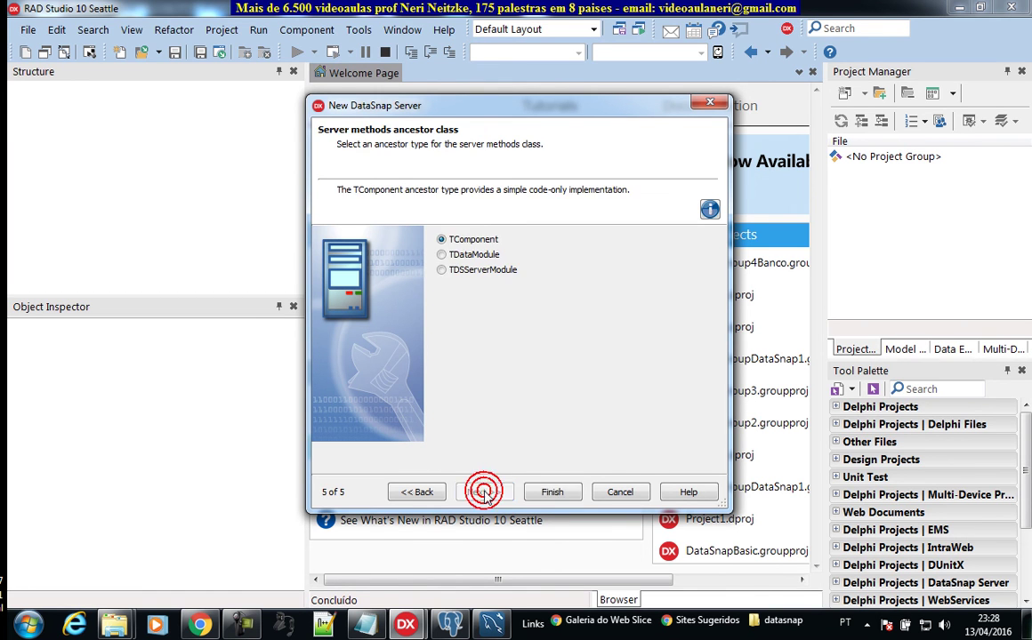
left_click(547, 491)
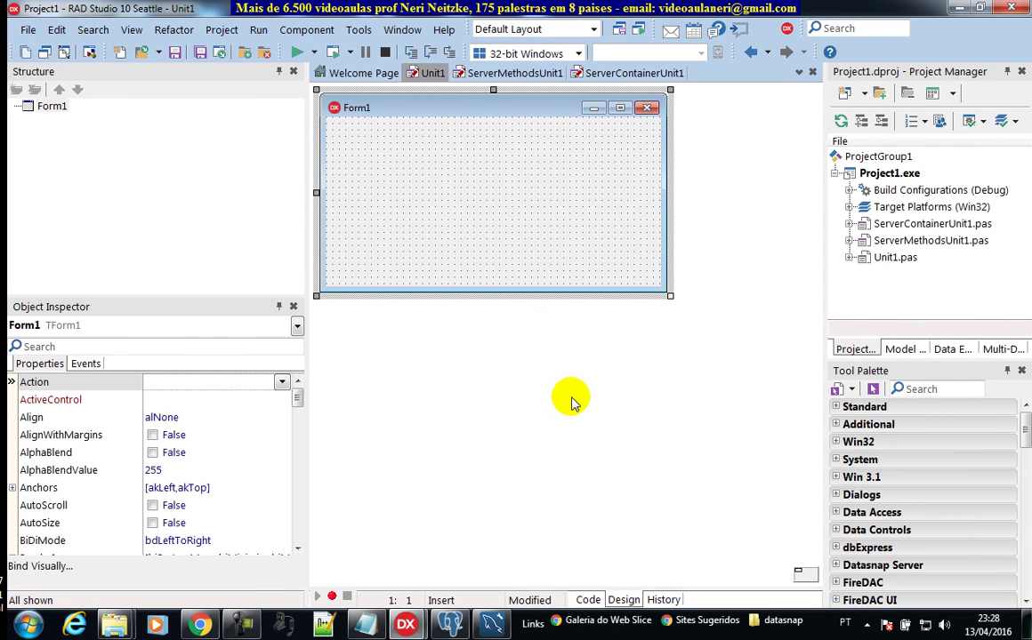
Step: Save all project files, choosing the DataSnap video-lessons folder for Unit1
left_click(200, 52)
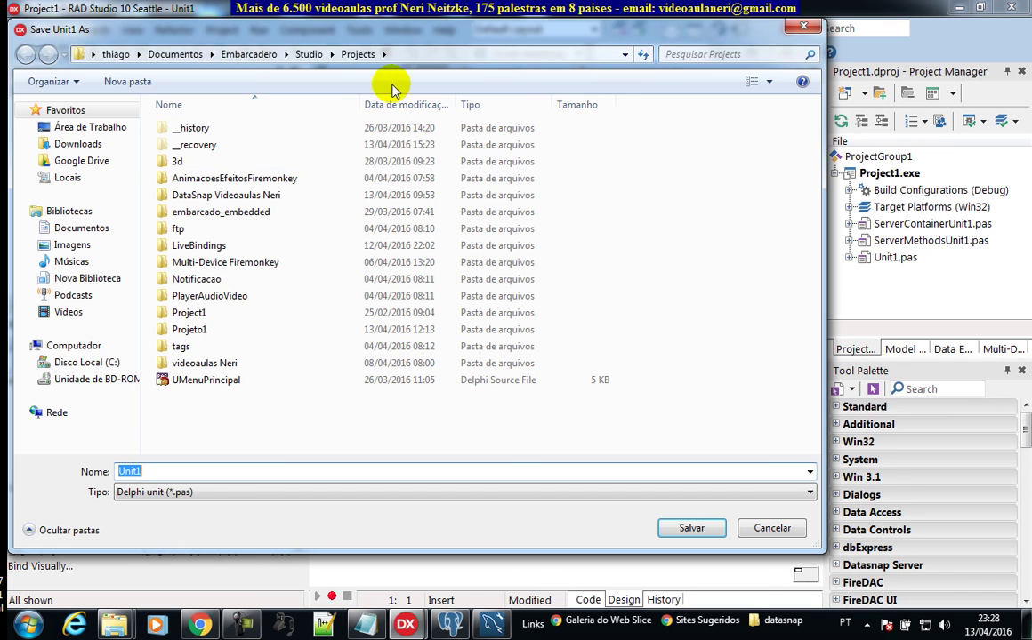
left_click(241, 195)
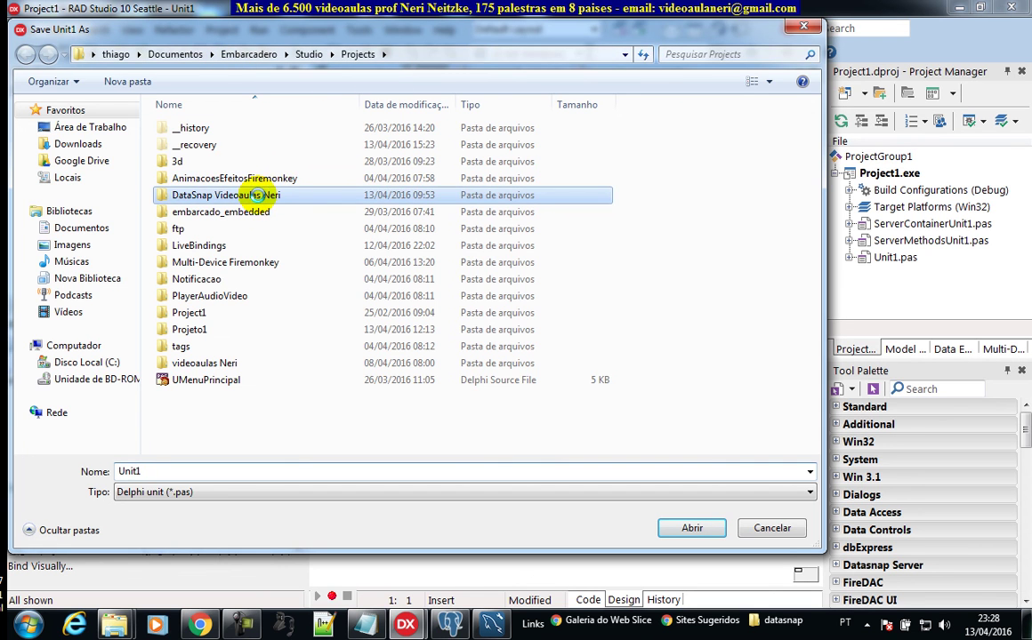